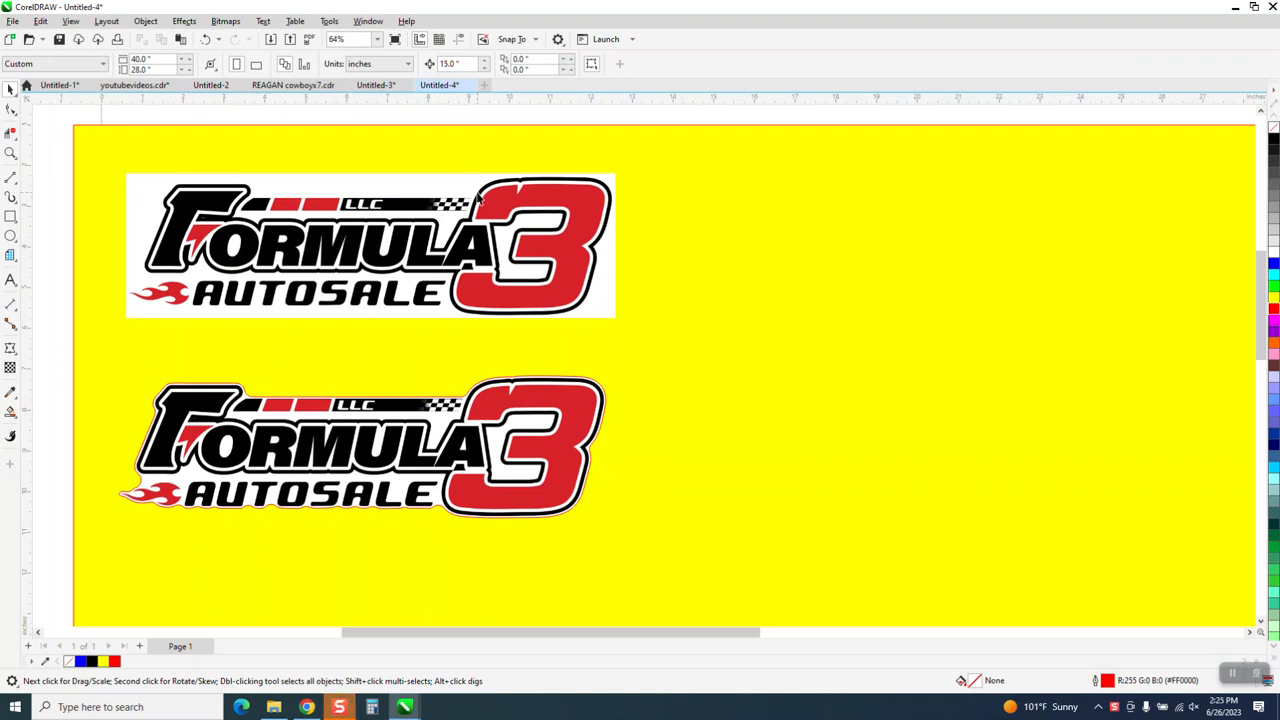
scroll(478, 198, down, 2)
click(478, 205)
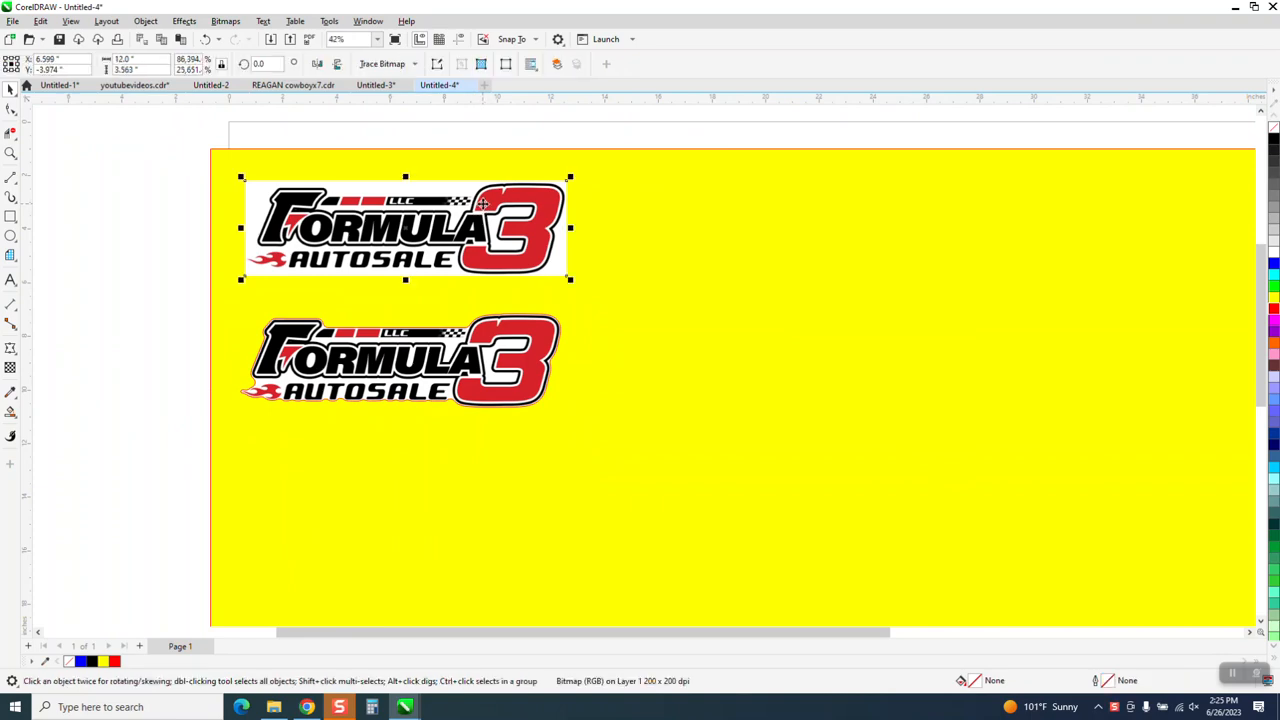
click(12, 20)
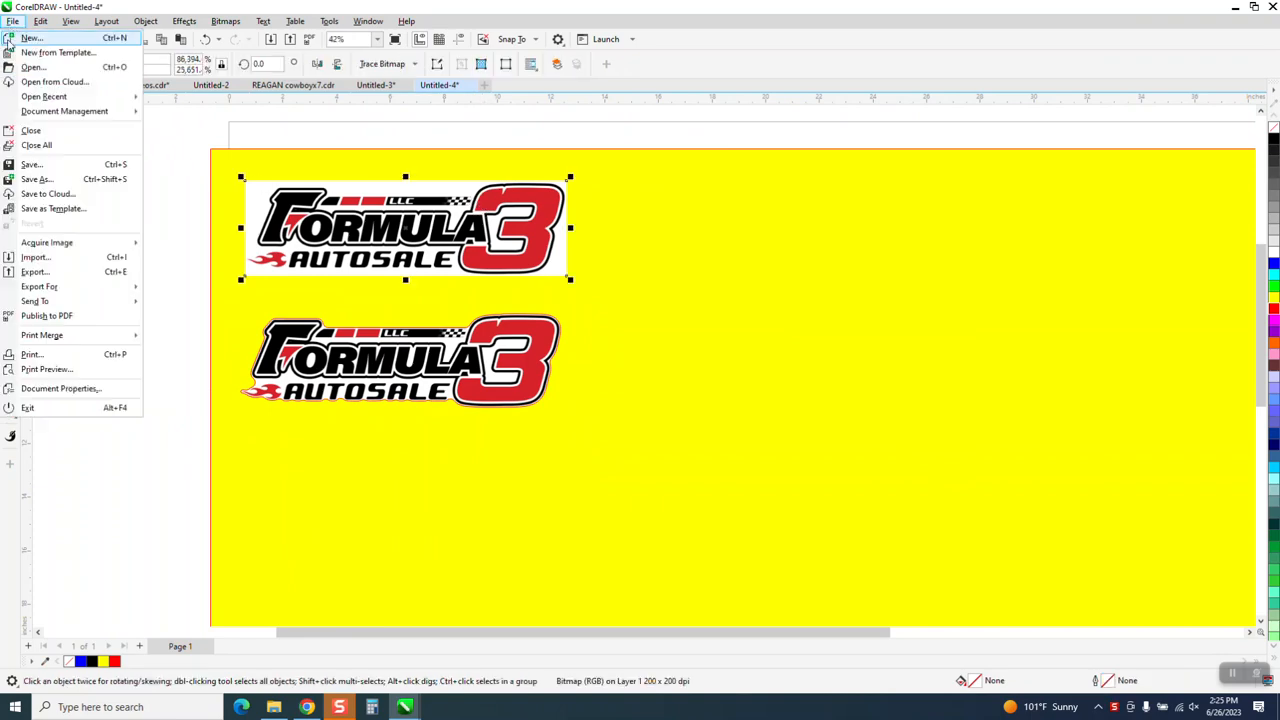
click(30, 177)
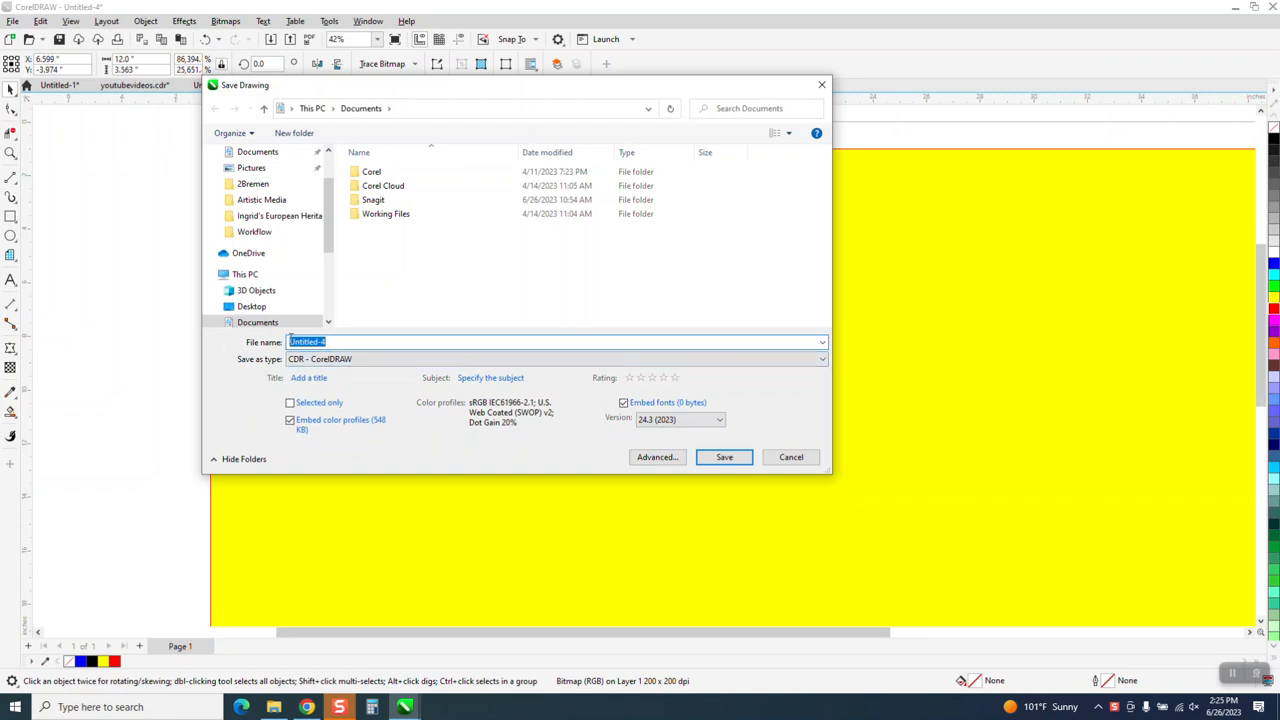
click(791, 457)
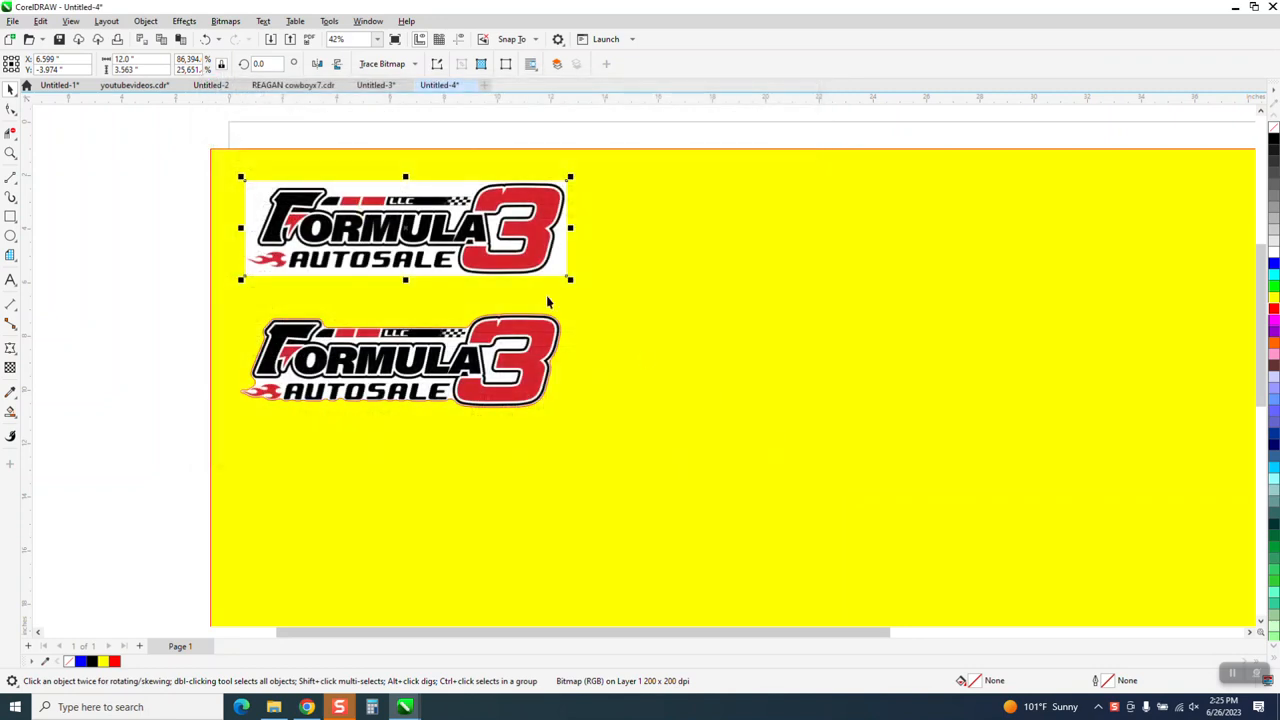
- Examine the upper logo bitmap and the cut outline around the lower logo copy up close
click(10, 153)
drag(254, 176, 554, 280)
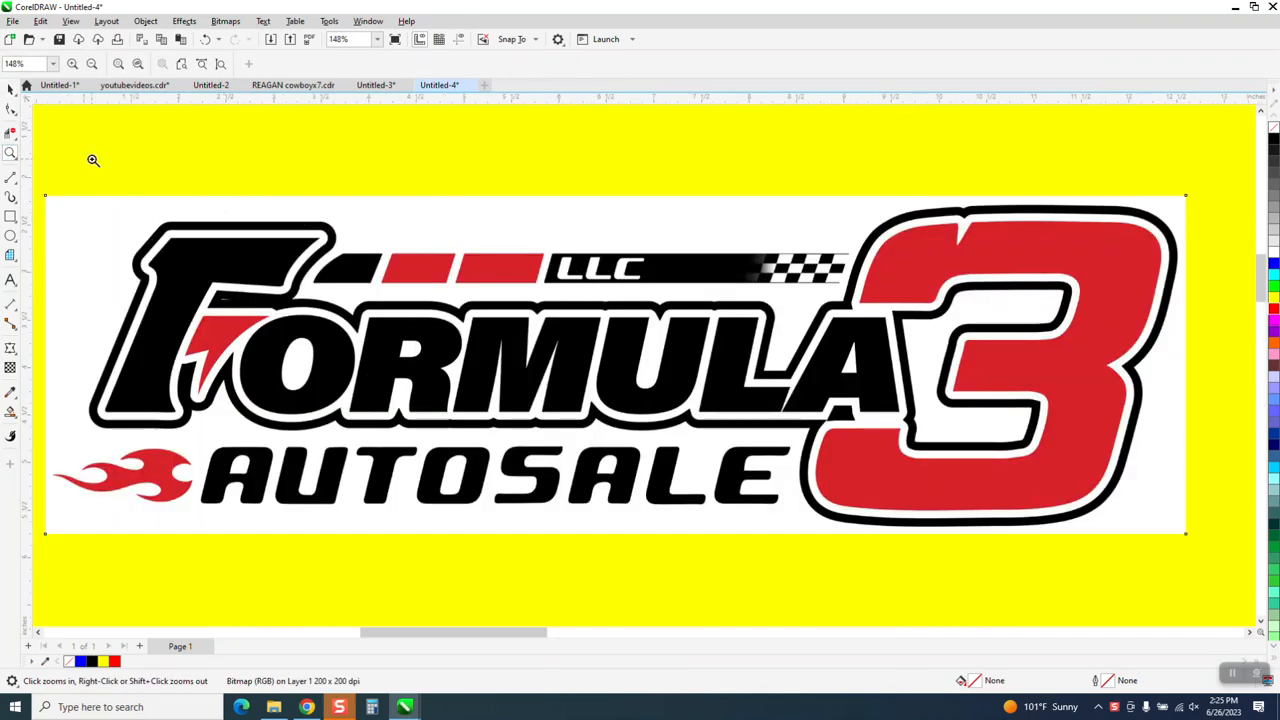
click(9, 89)
scroll(350, 192, down, 3)
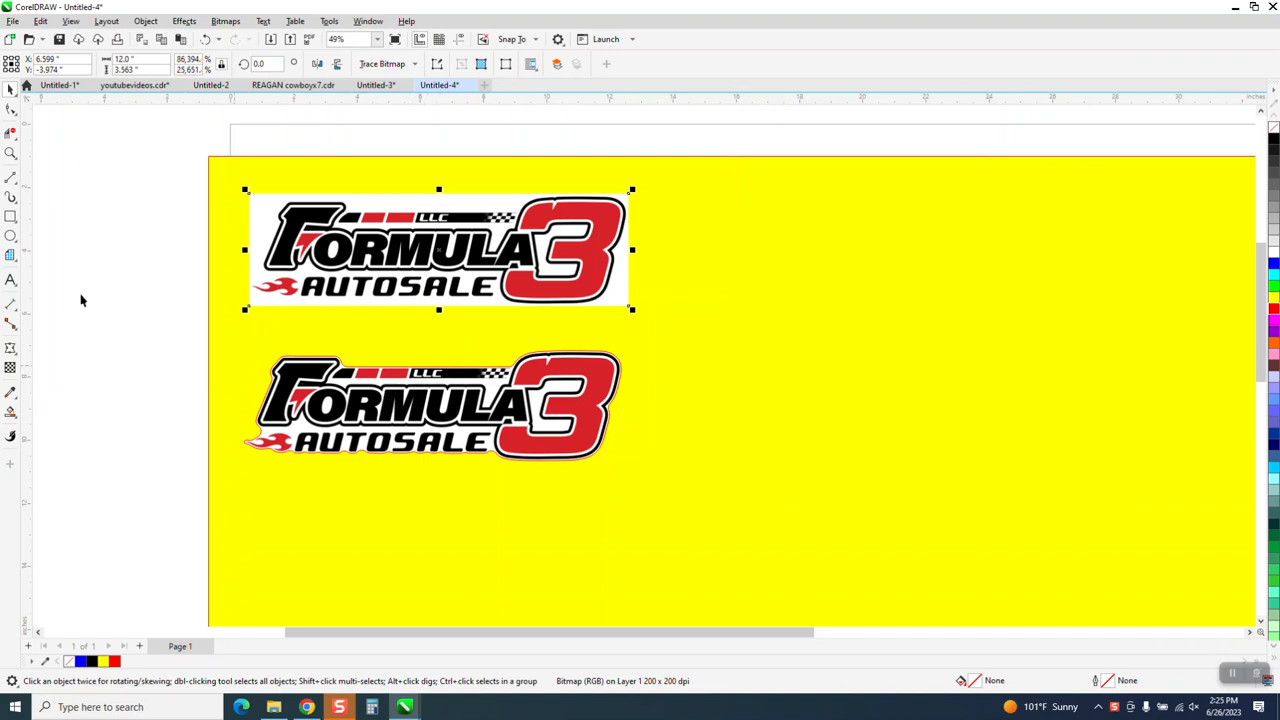
click(10, 153)
drag(250, 335, 448, 410)
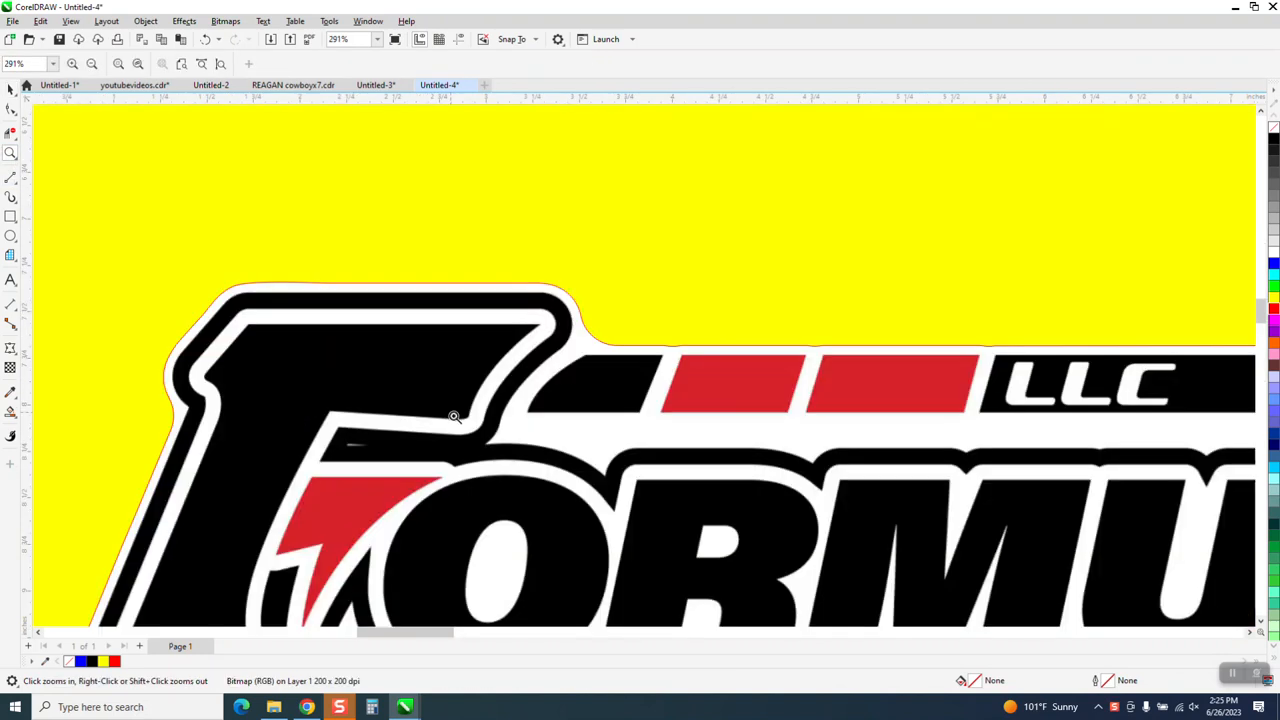
right_click(504, 364)
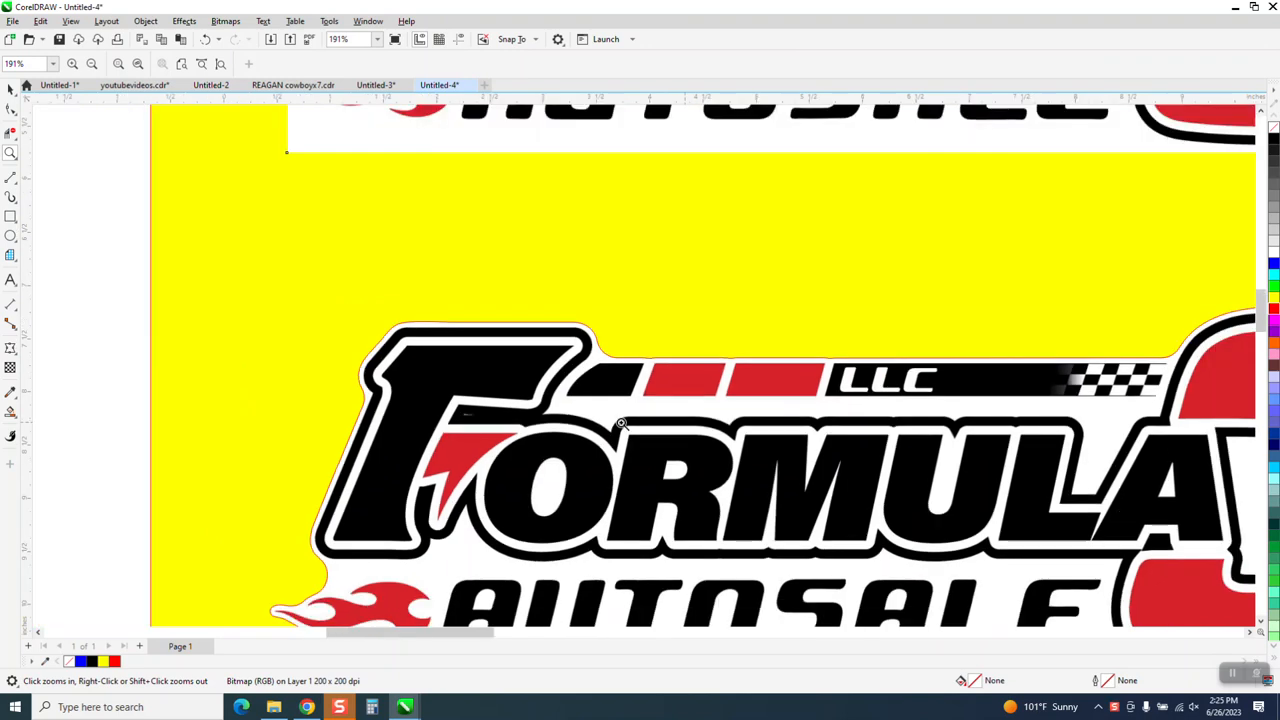
right_click(526, 372)
drag(562, 342, 625, 386)
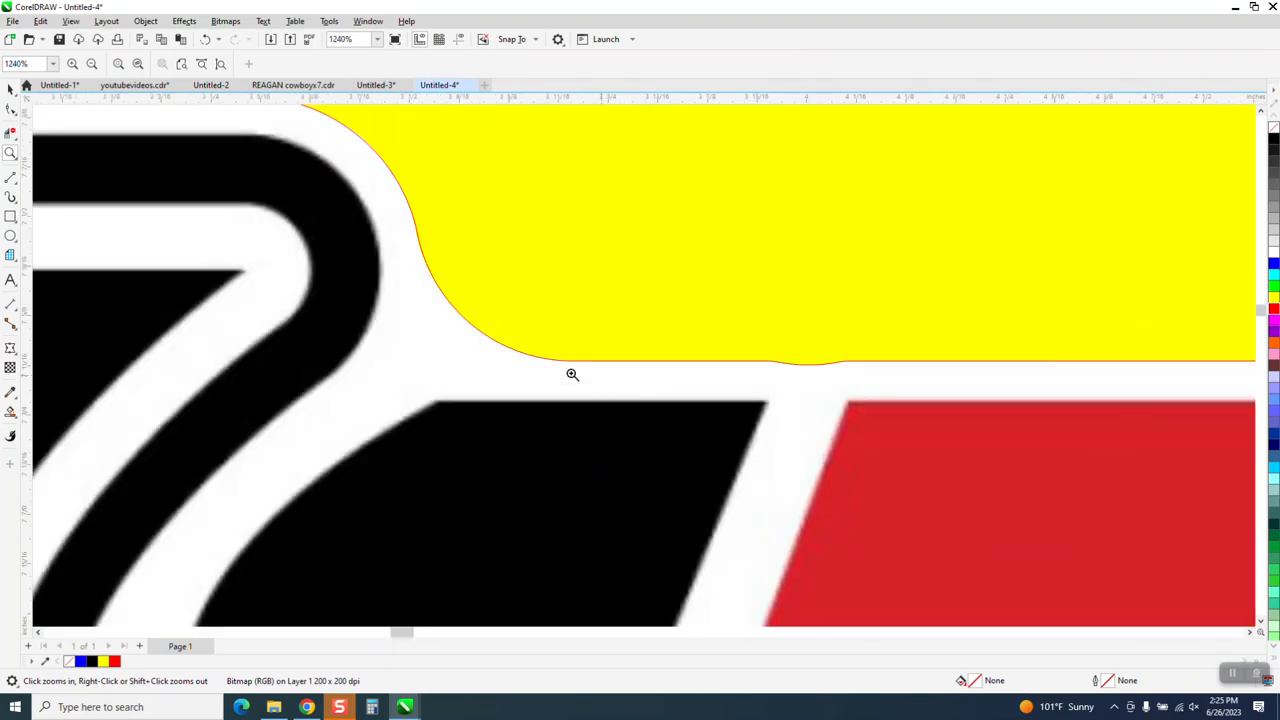
right_click(421, 347)
scroll(405, 330, down, 5)
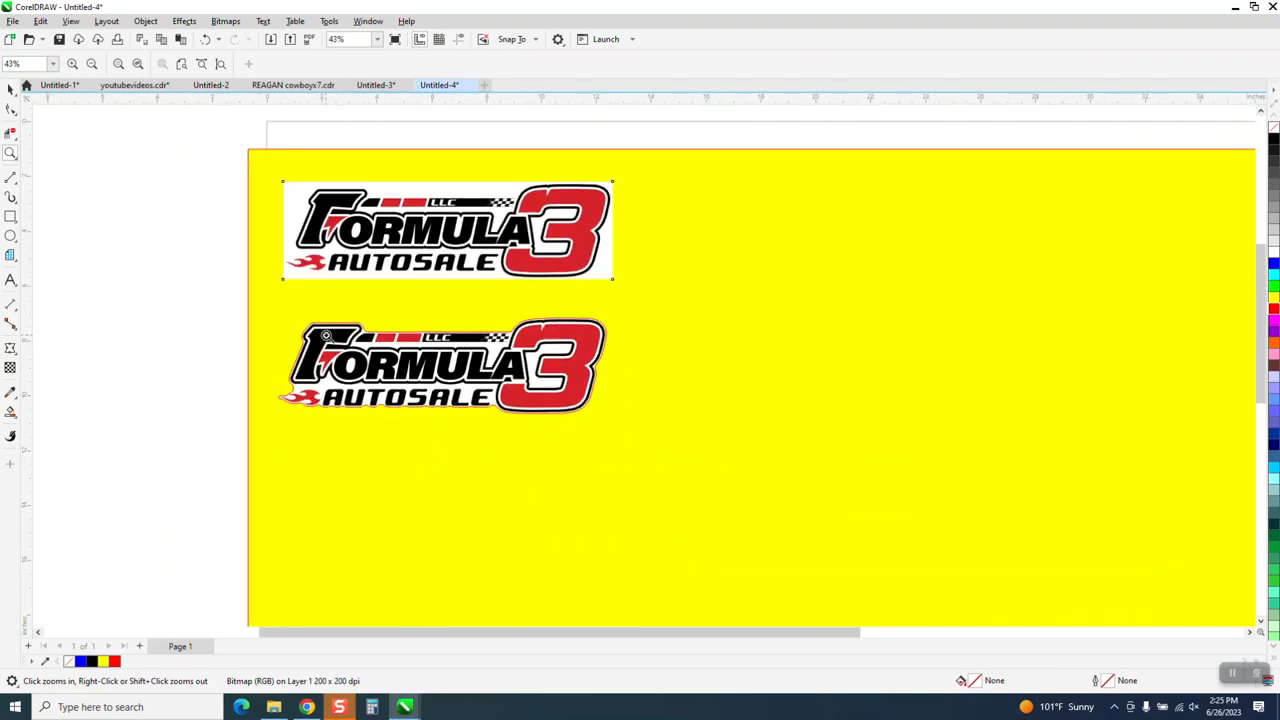
click(10, 89)
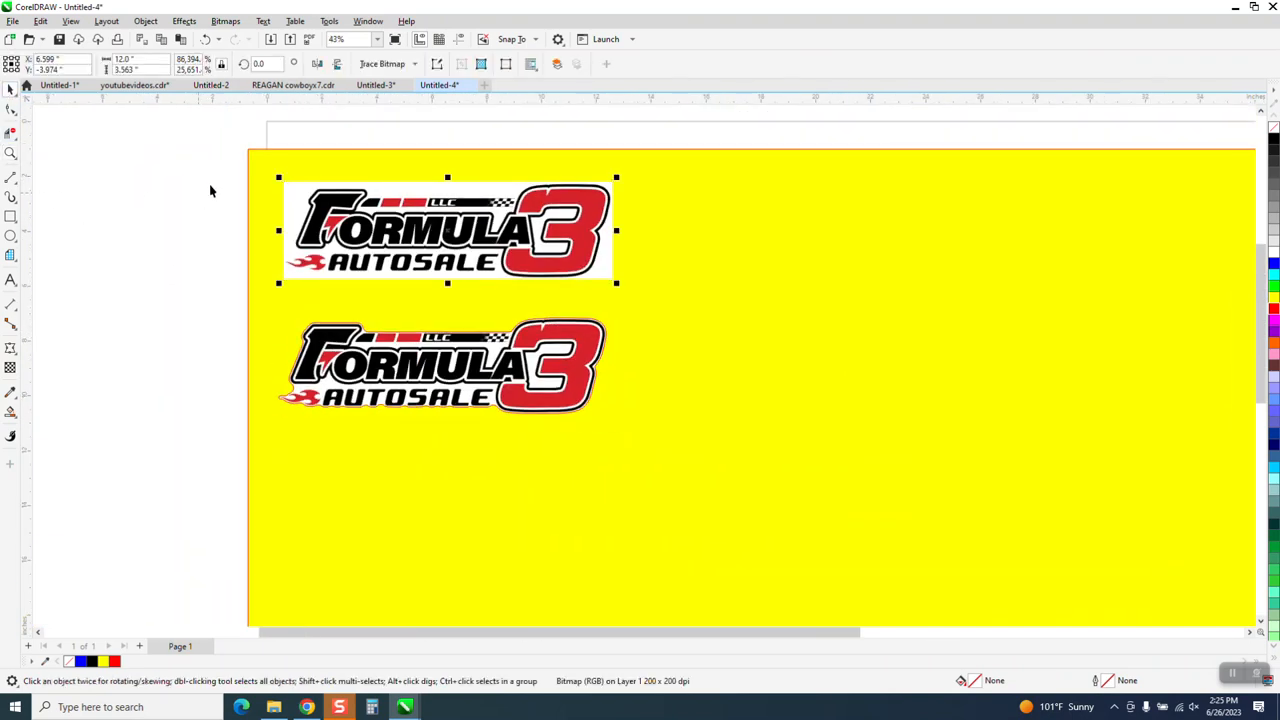
- Duplicate the upper logo bitmap 15 inches to the right
click(172, 122)
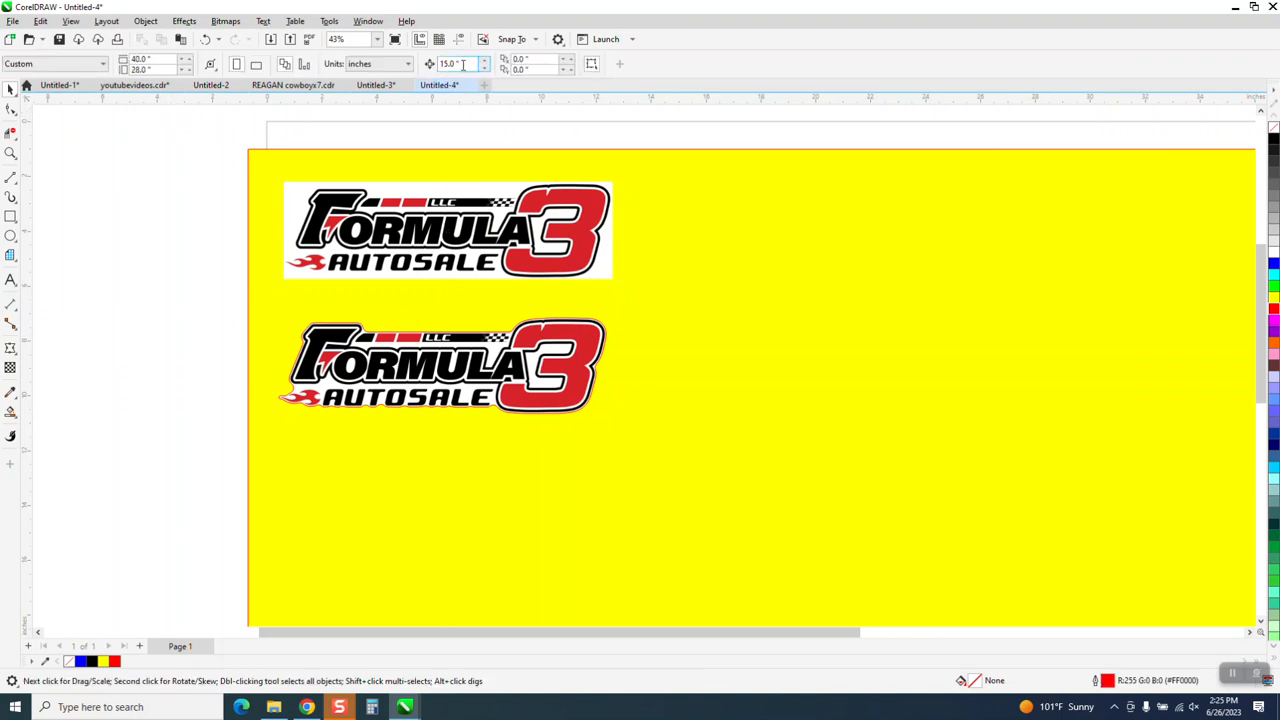
click(455, 198)
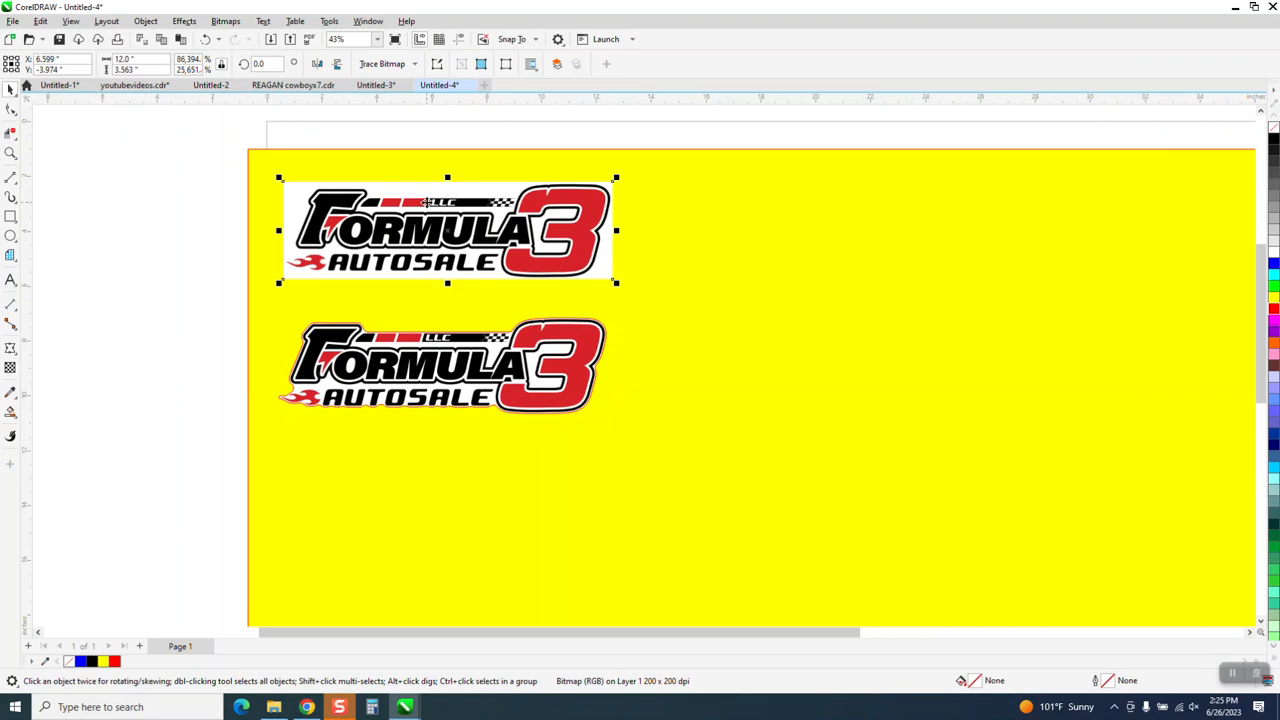
key(ctrl+d)
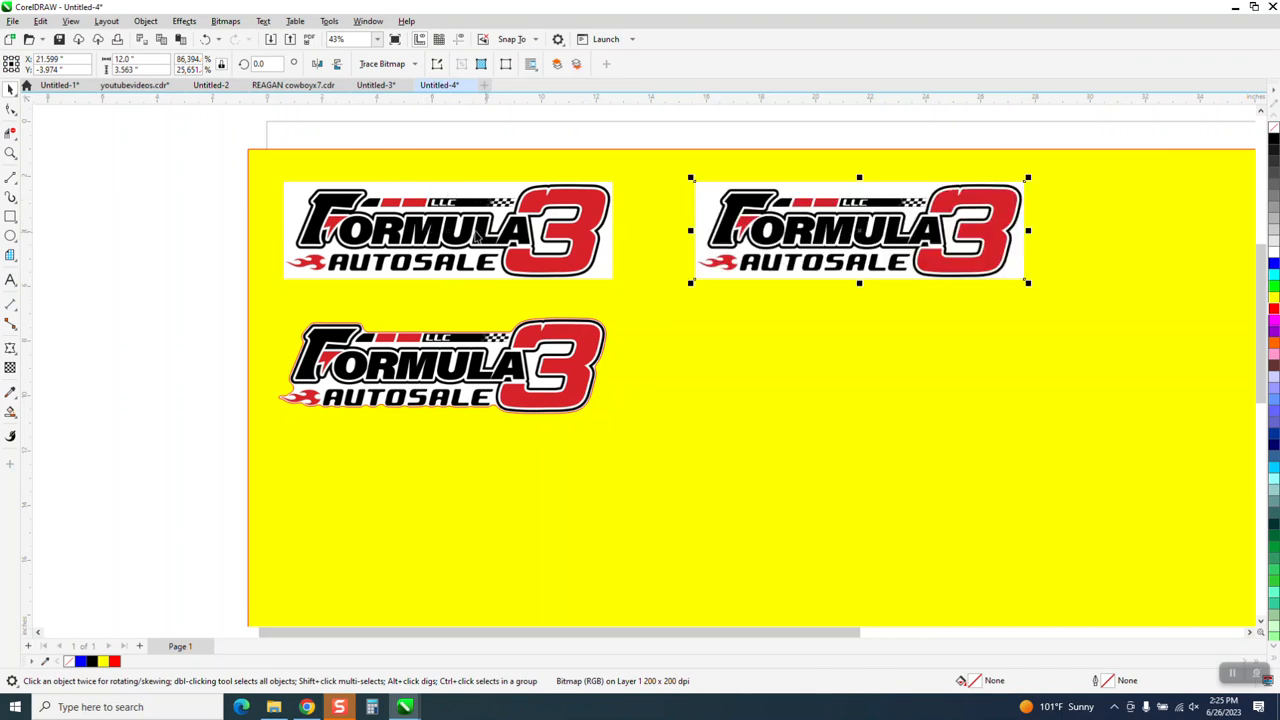
- Outline-trace the duplicated logo as Clipart with the background color removed, and move the traced group 15 inches to the right
click(415, 65)
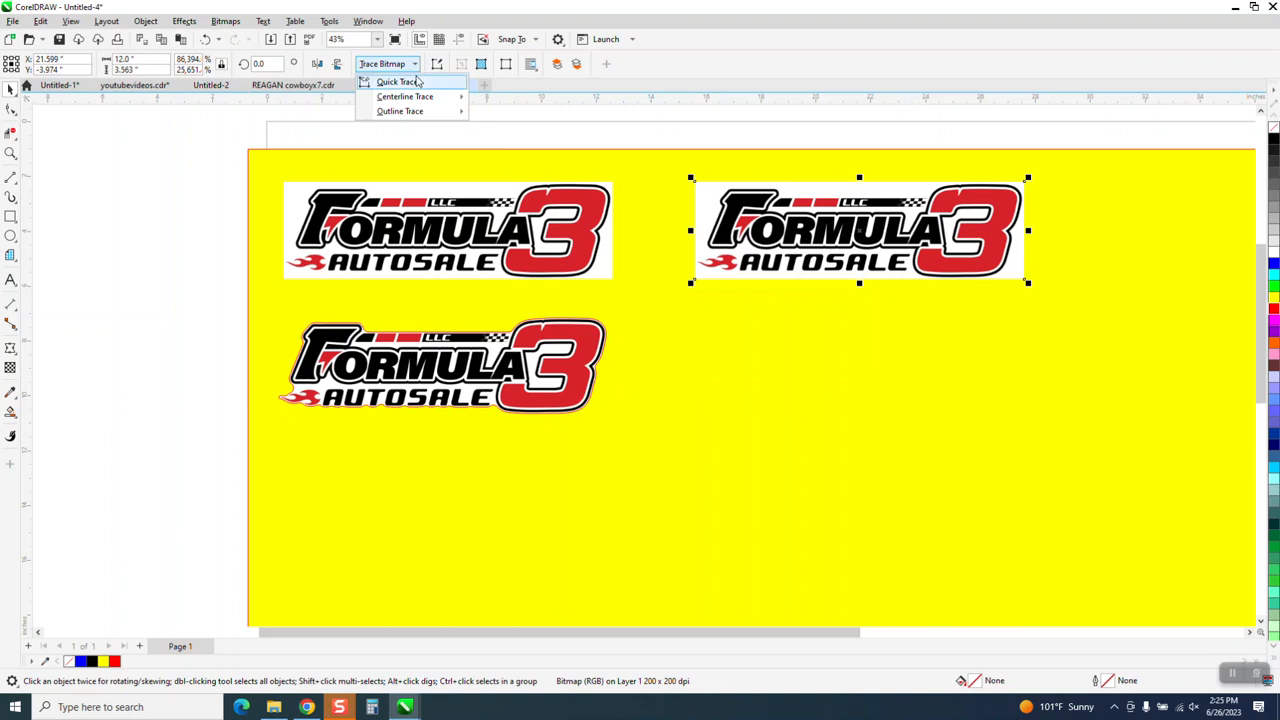
mouse_move(422, 113)
click(494, 168)
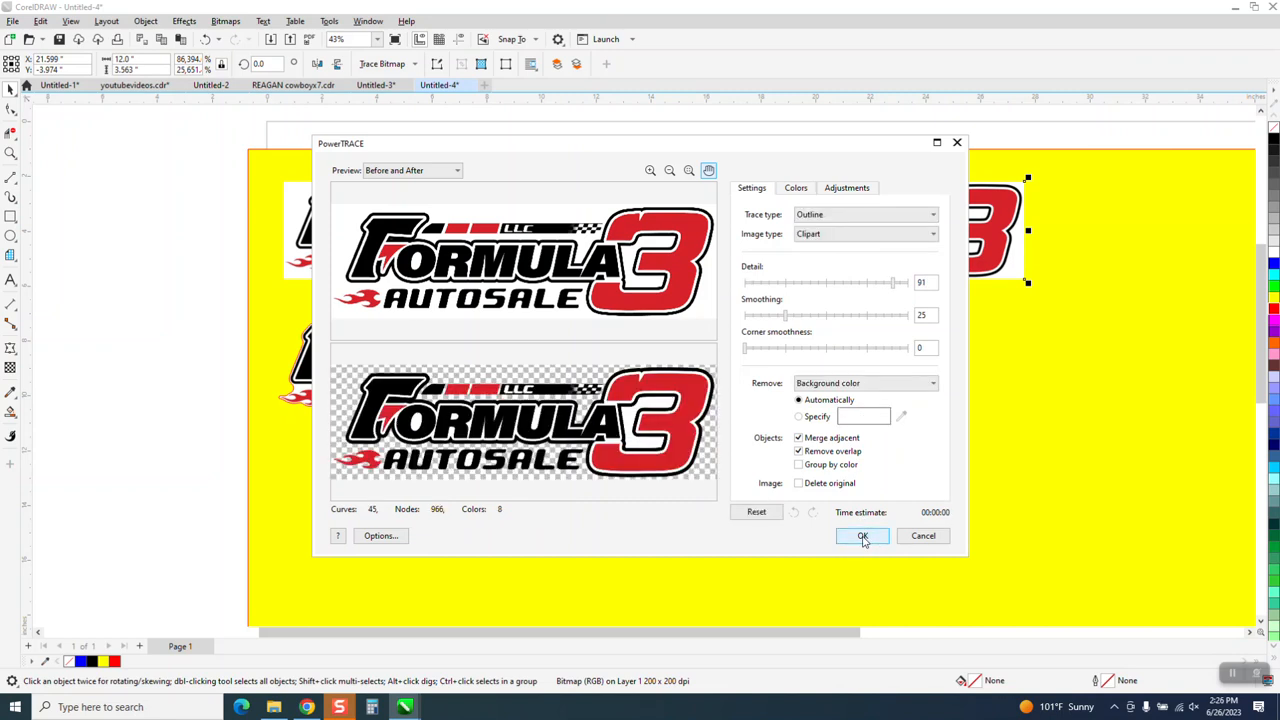
click(862, 536)
key(Right)
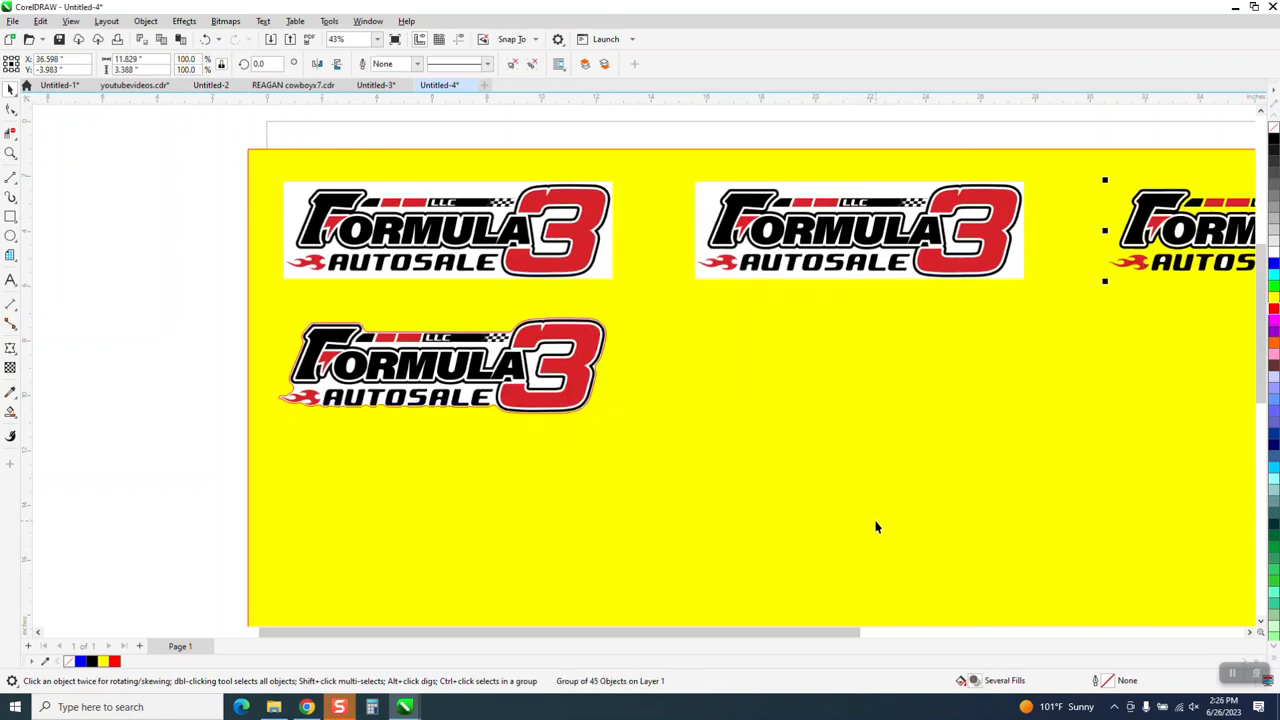
- Stretch the yellow background rectangle rightward to about the 68-inch mark, past the traced logo
drag(853, 647, 966, 642)
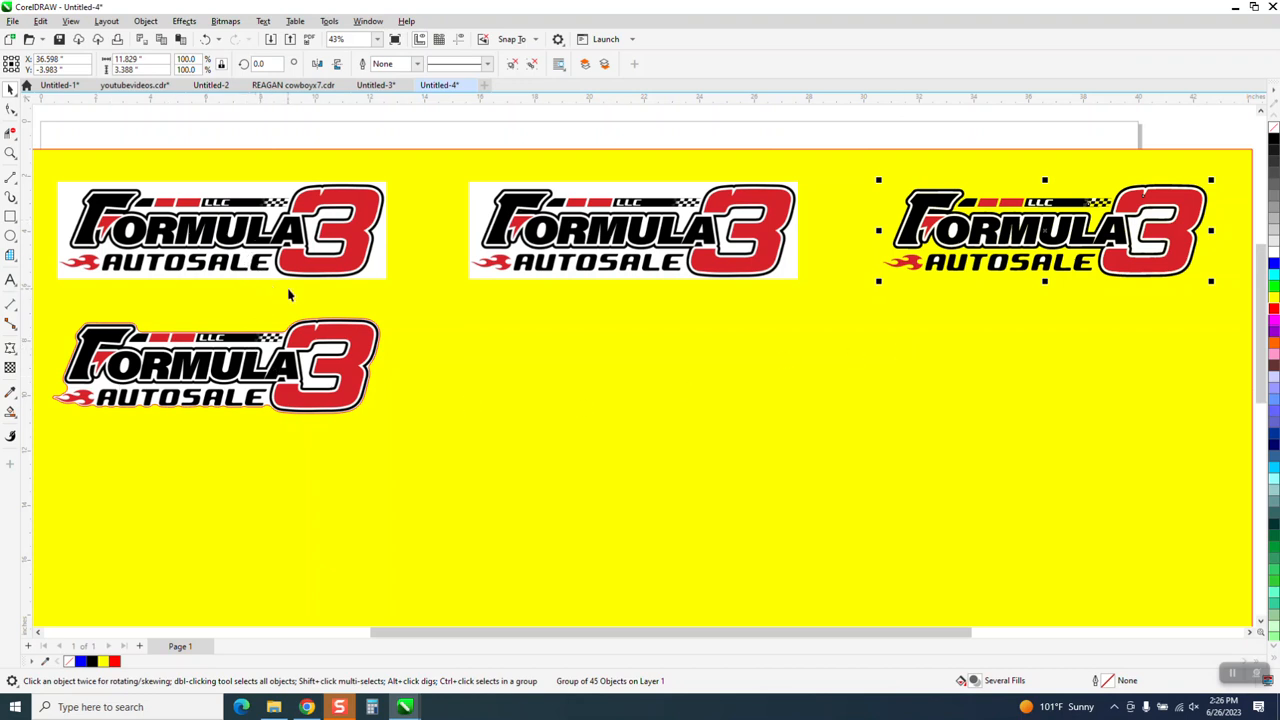
scroll(305, 299, down, 2)
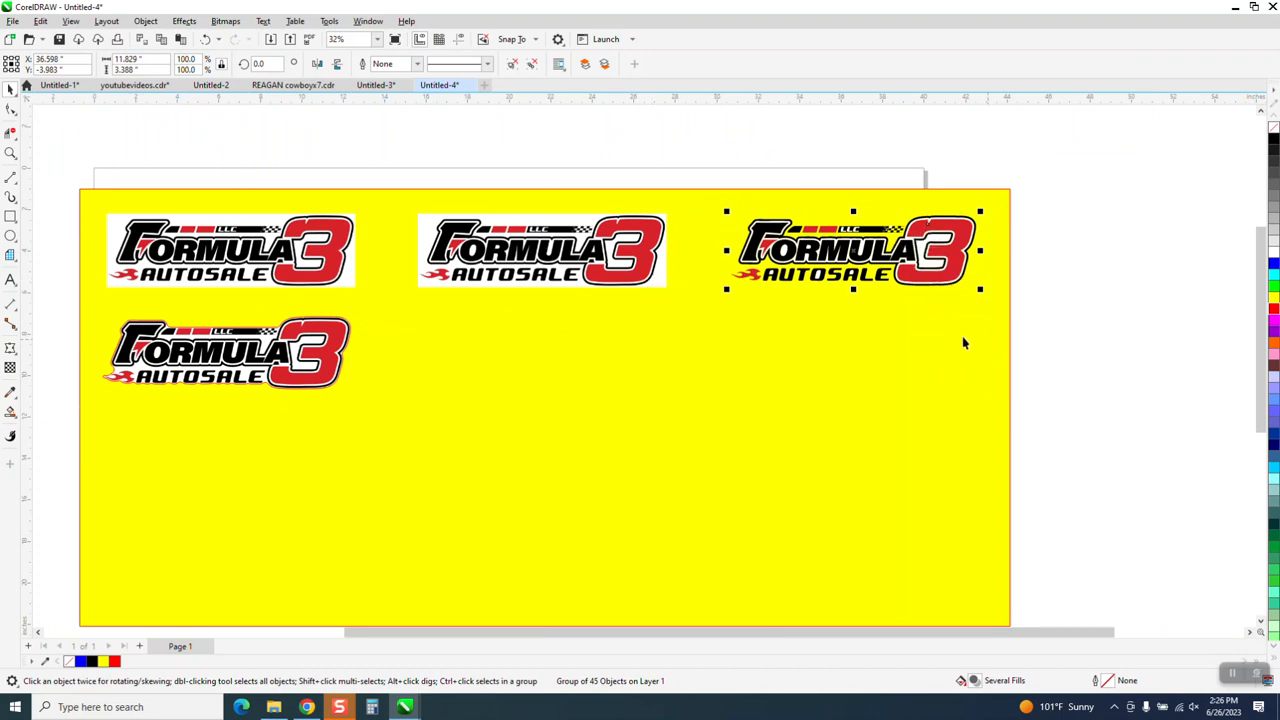
scroll(982, 345, down, 2)
click(949, 373)
drag(957, 368, 1208, 368)
- Duplicate the traced logo 15 inches to the right and give the copy no fill and a black hairline outline
drag(826, 257, 963, 346)
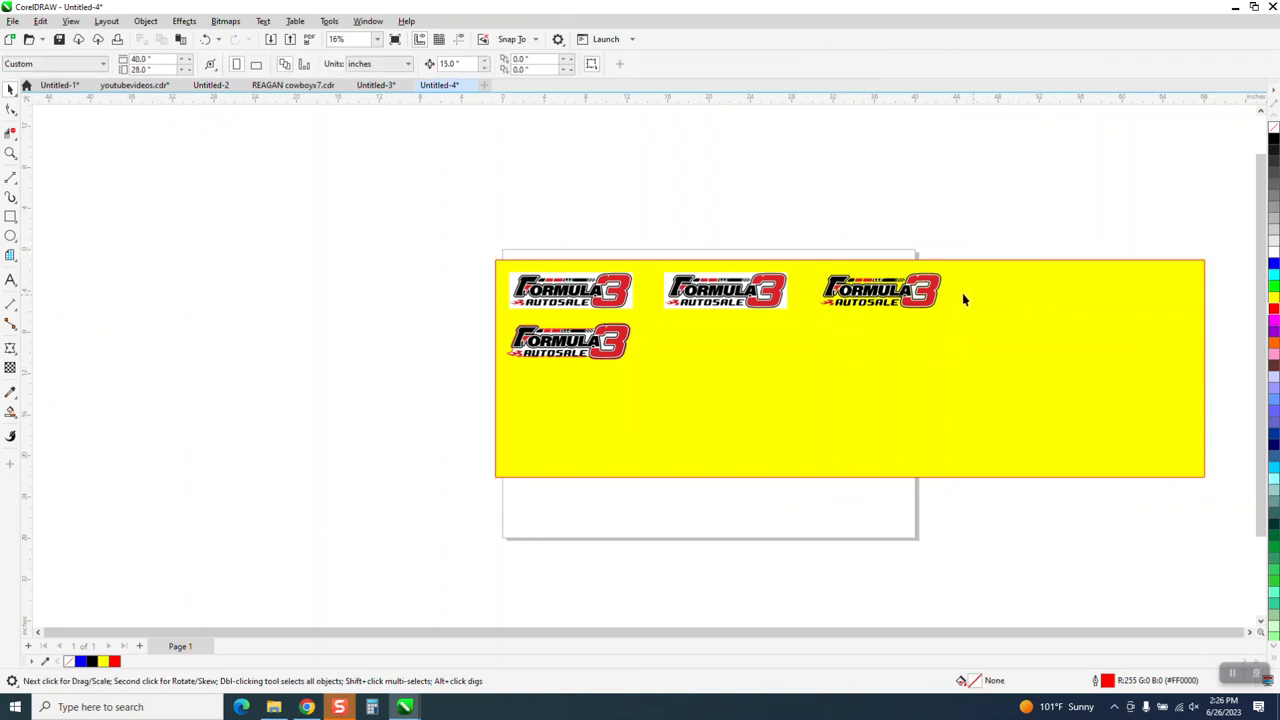
drag(930, 290, 1008, 307)
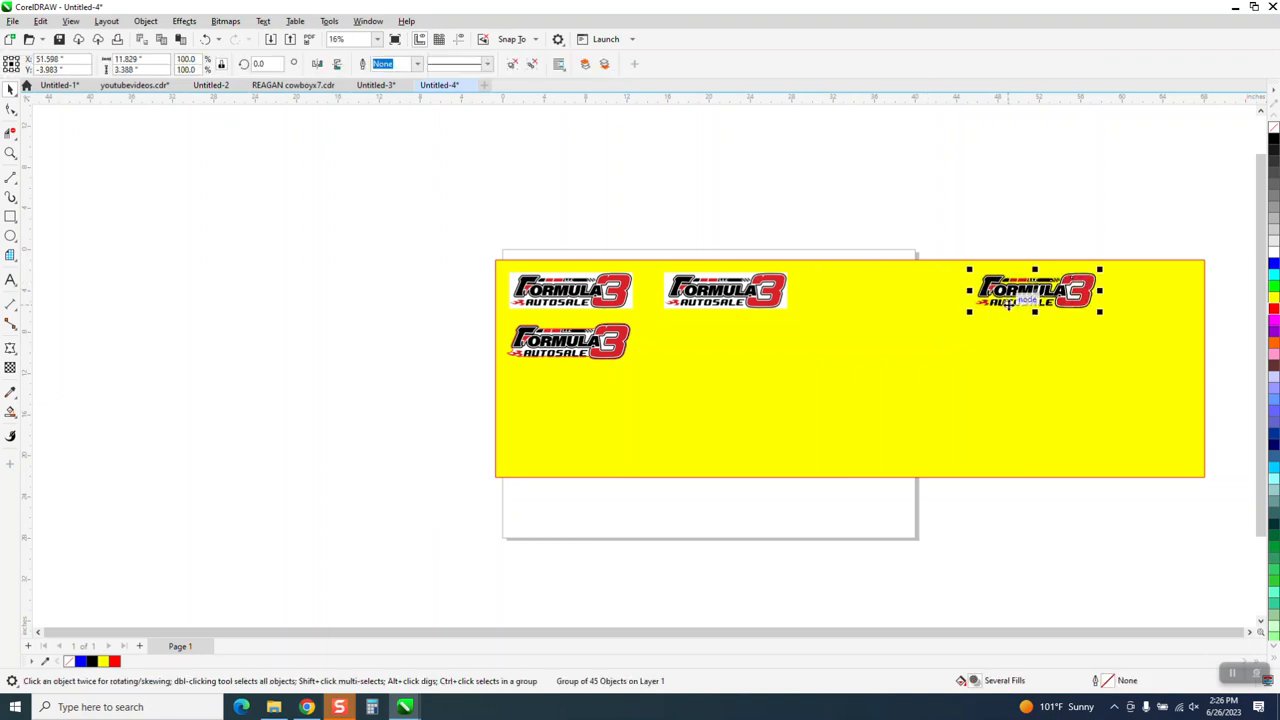
key(ctrl+v)
click(1026, 305)
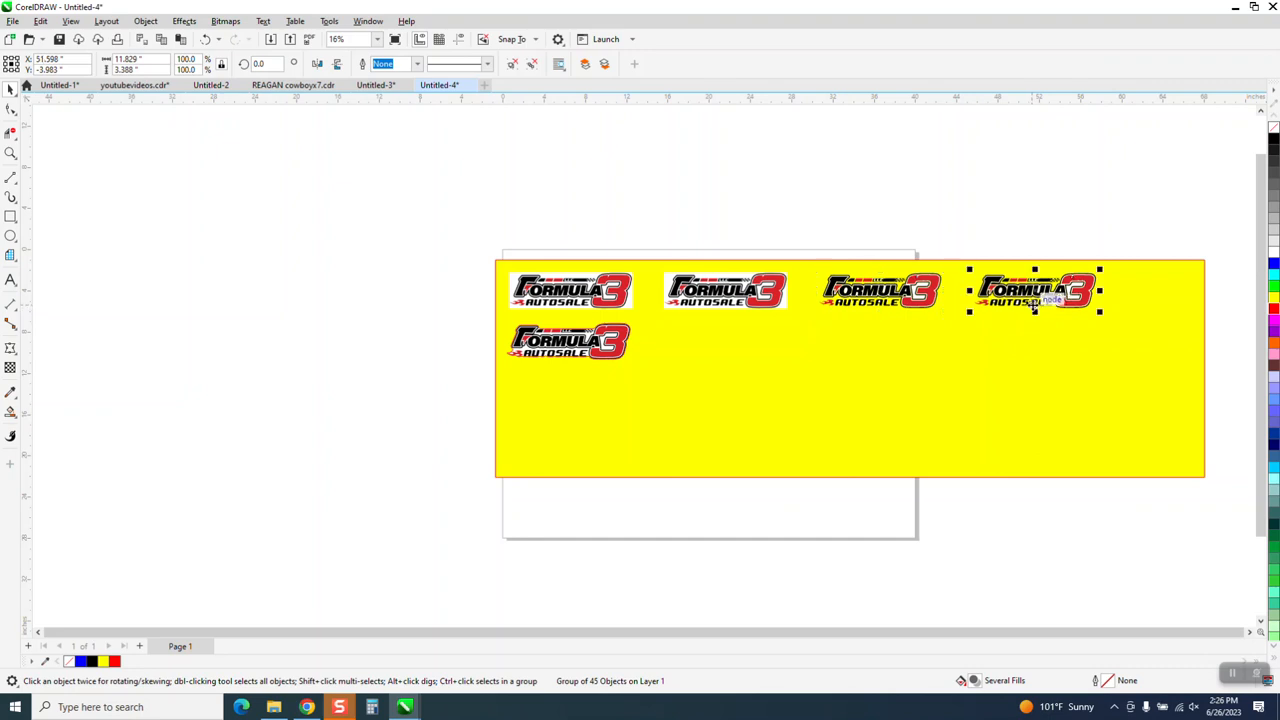
click(1274, 128)
right_click(1274, 140)
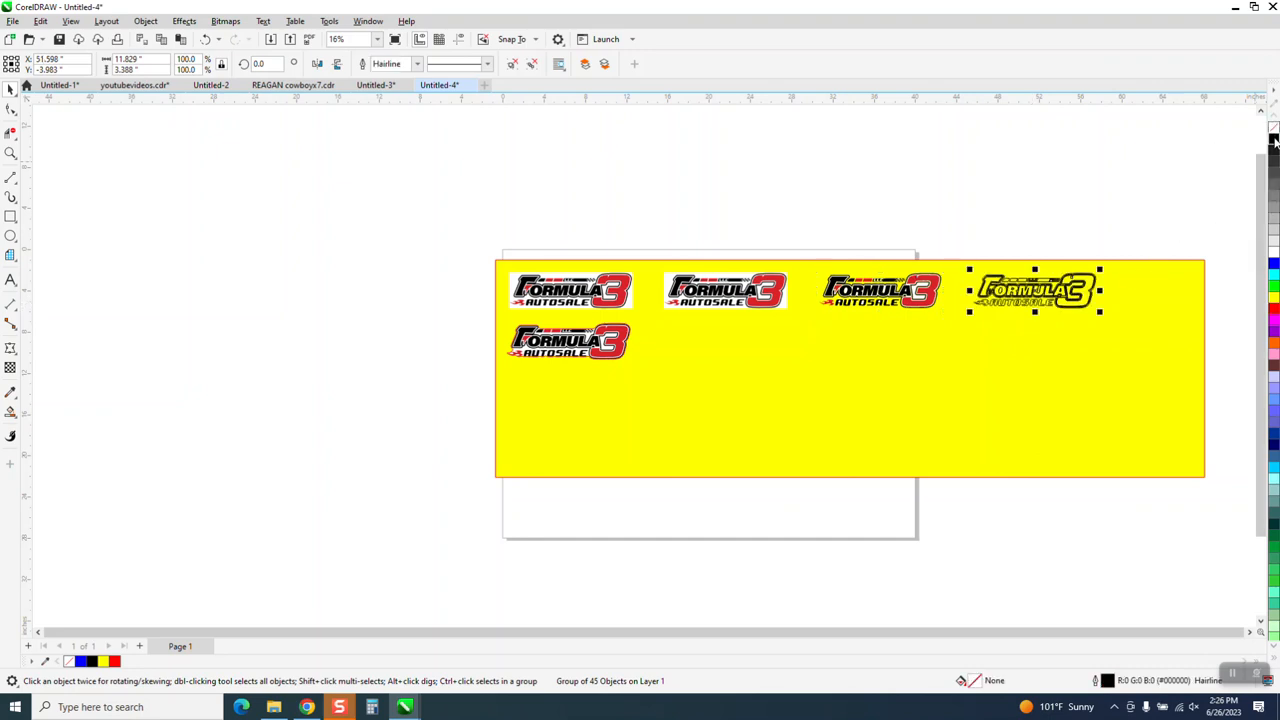
- Inspect the traced linework of the outlined logo, especially the checkered flag squares
click(10, 153)
drag(972, 254, 1136, 357)
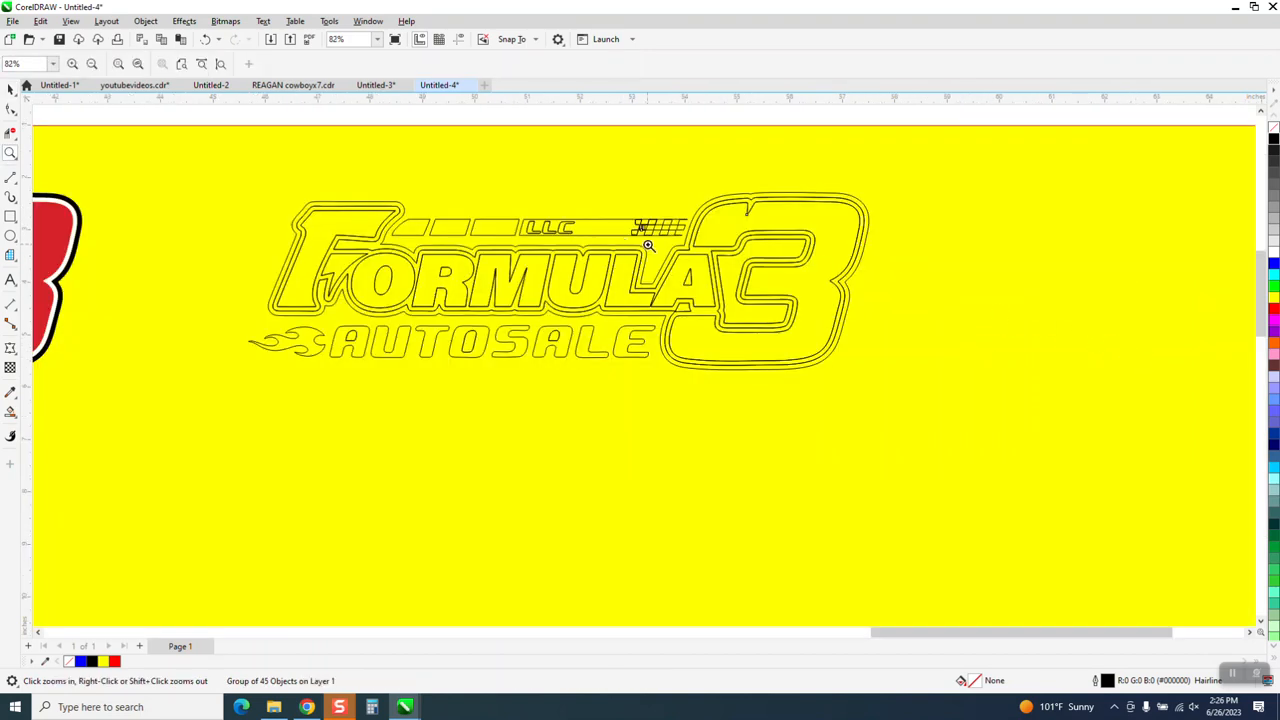
drag(619, 217, 680, 247)
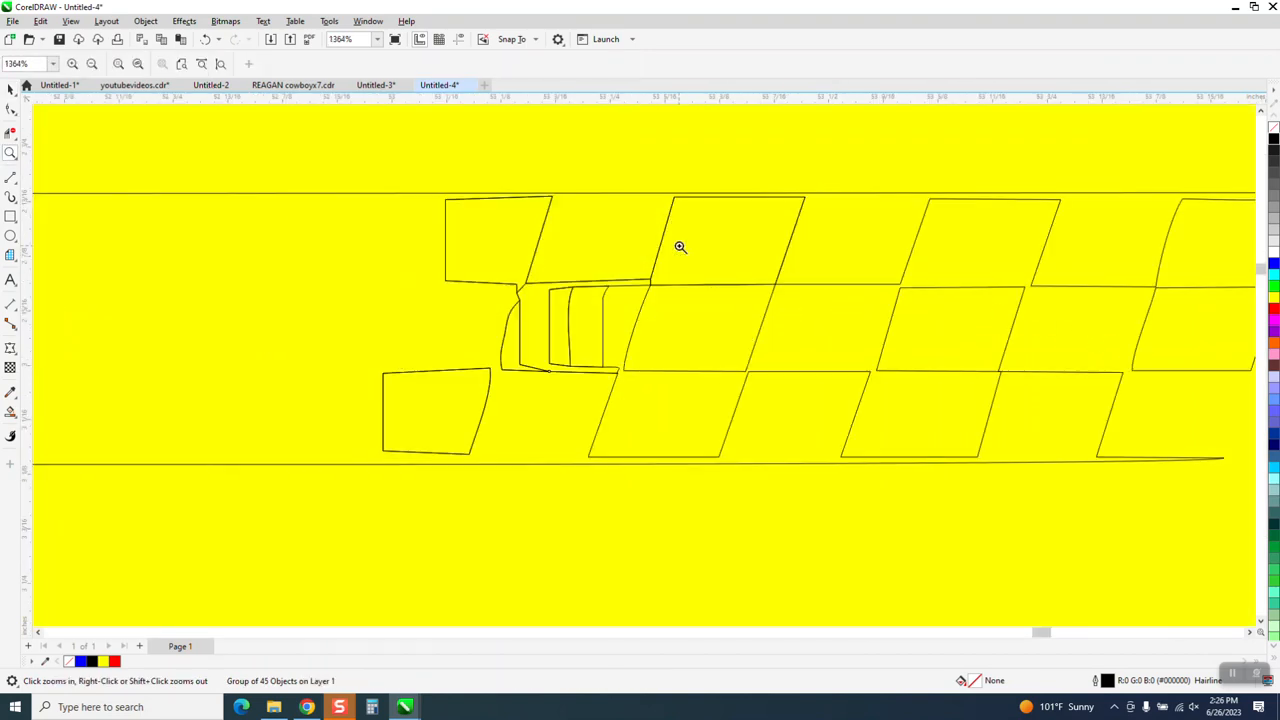
scroll(587, 313, down, 5)
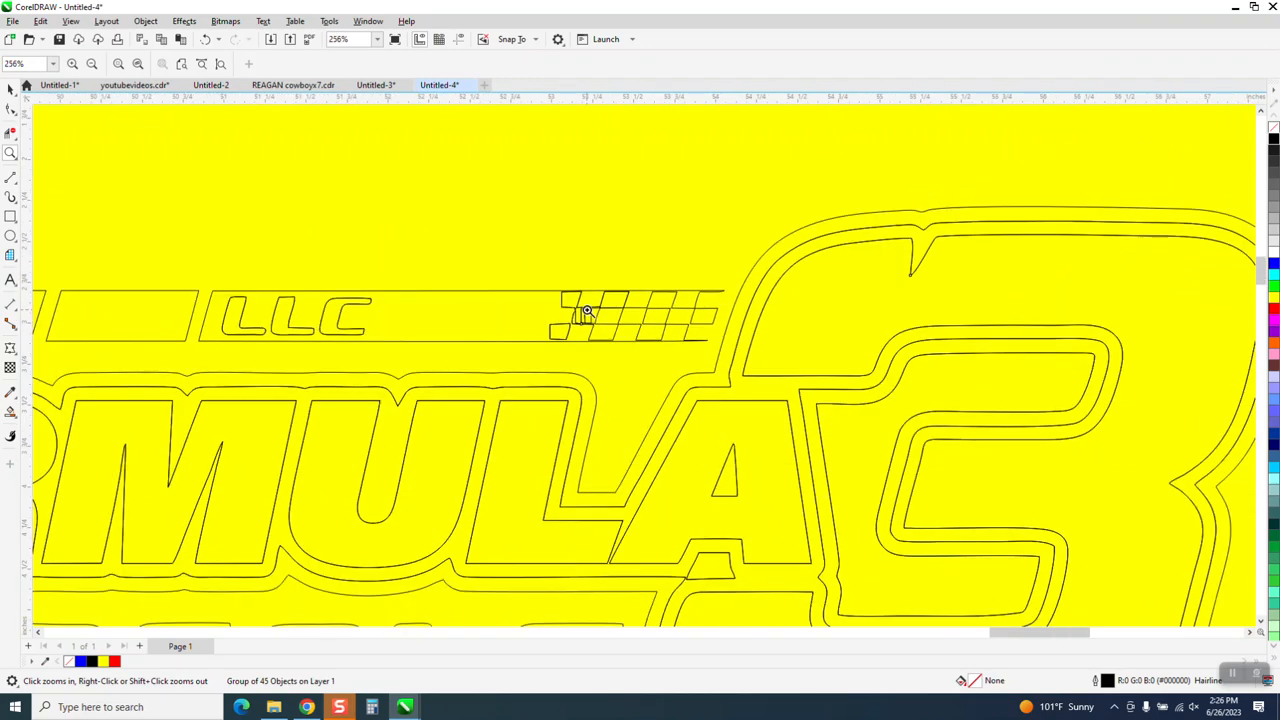
scroll(587, 313, down, 5)
click(10, 89)
- Apply a one-step outside contour with a 0.25 inch offset to the outlined logo
click(493, 288)
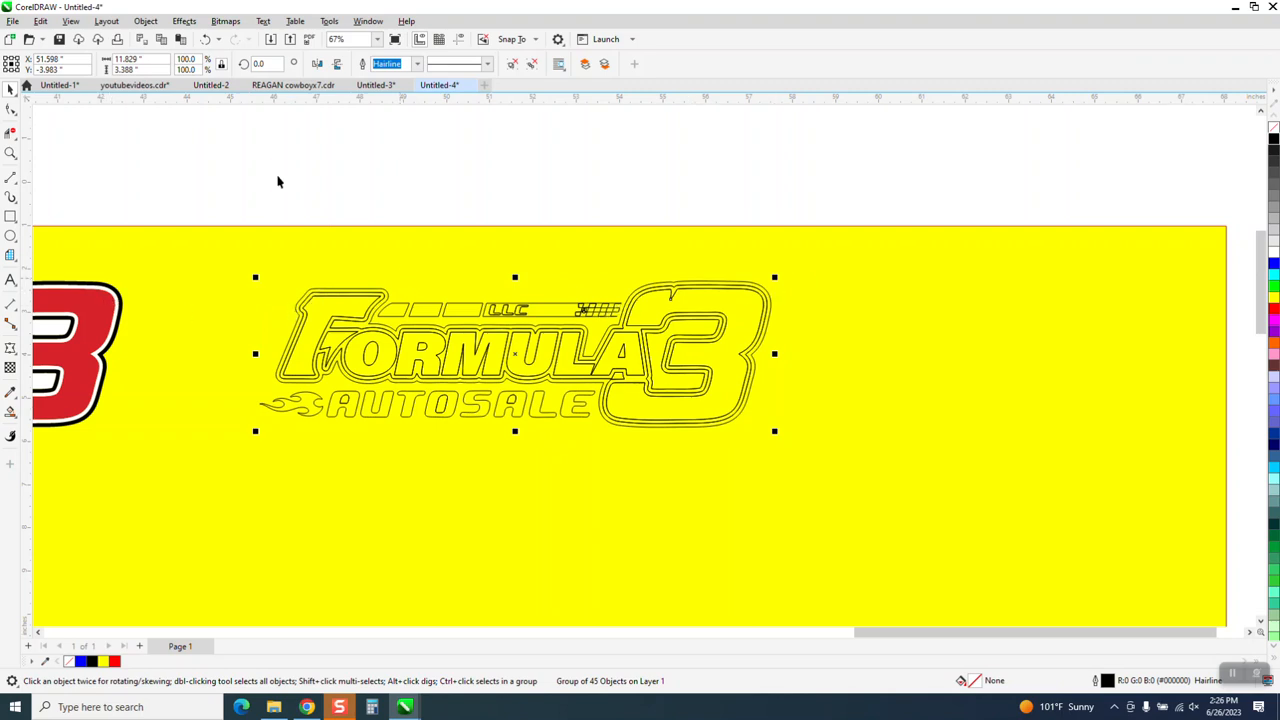
click(182, 21)
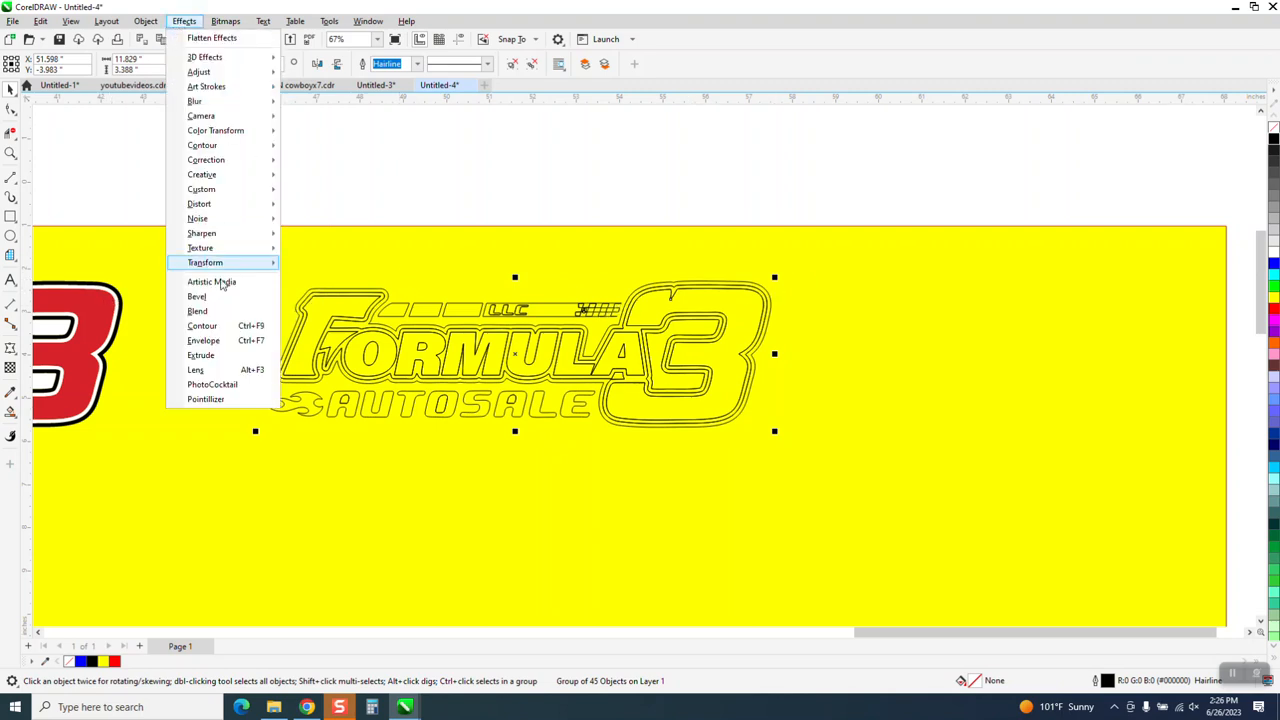
click(218, 327)
scroll(229, 312, right, 2)
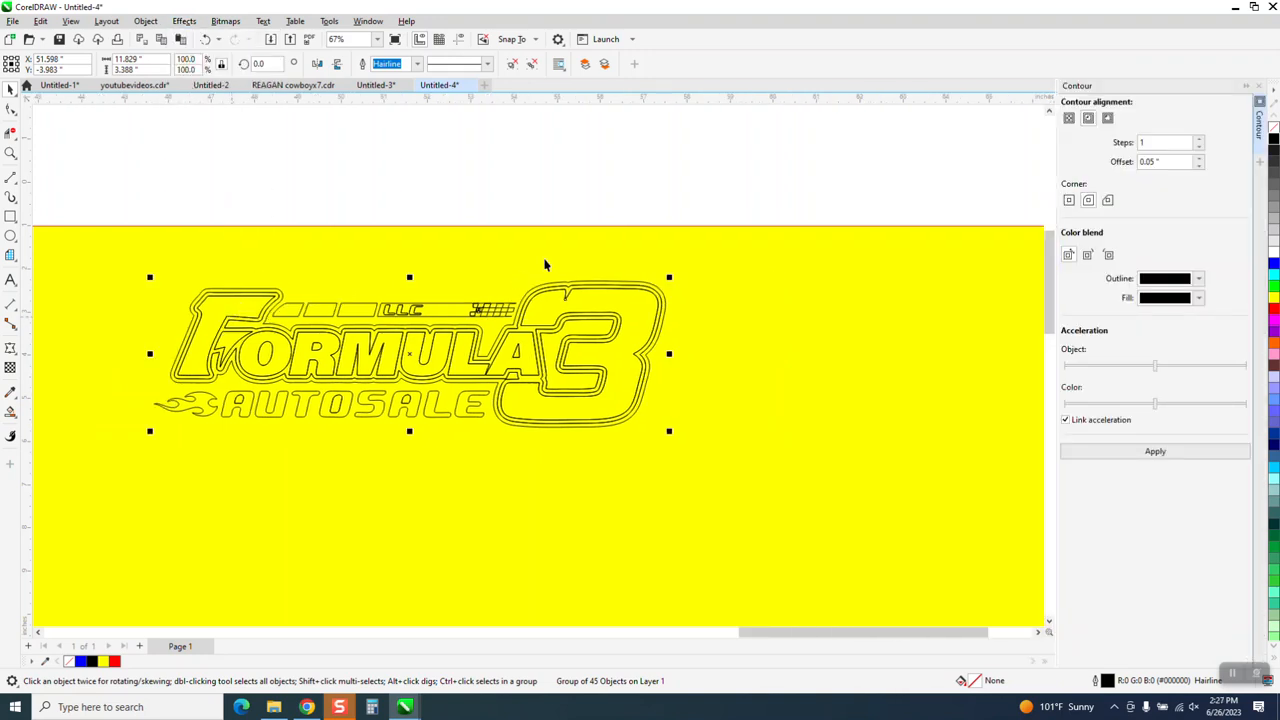
click(1107, 118)
drag(1172, 163, 1065, 178)
text(.25)
click(1158, 453)
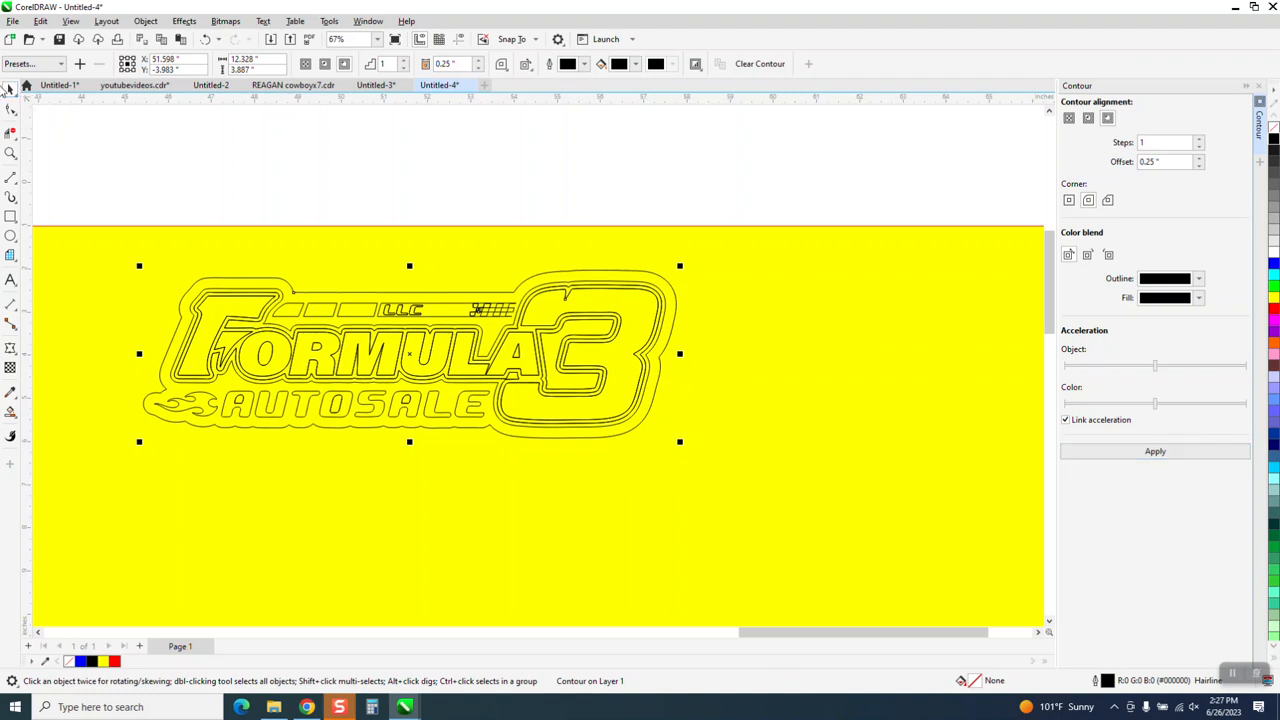
- Break the contour apart from the outlined logo
click(478, 138)
click(384, 297)
click(145, 21)
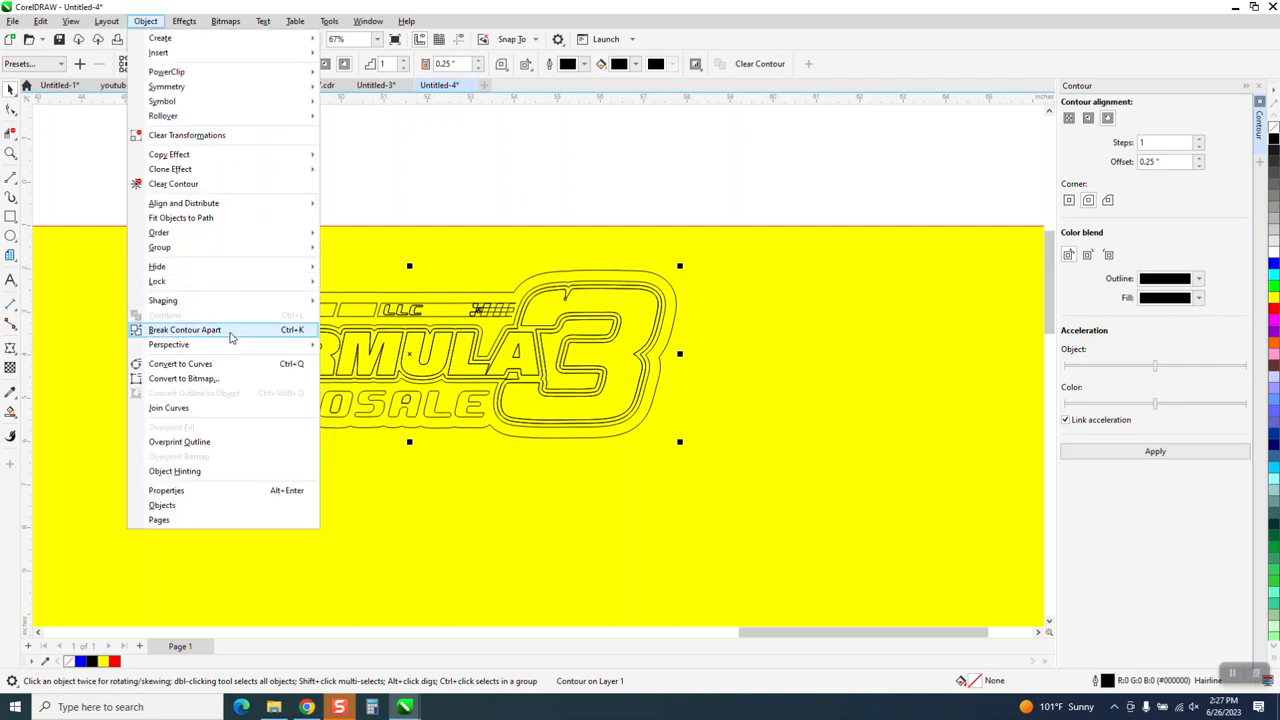
click(185, 329)
- Move the separated outer contour curve 15 inches straight down from the outlined logo
scroll(415, 141, down, 2)
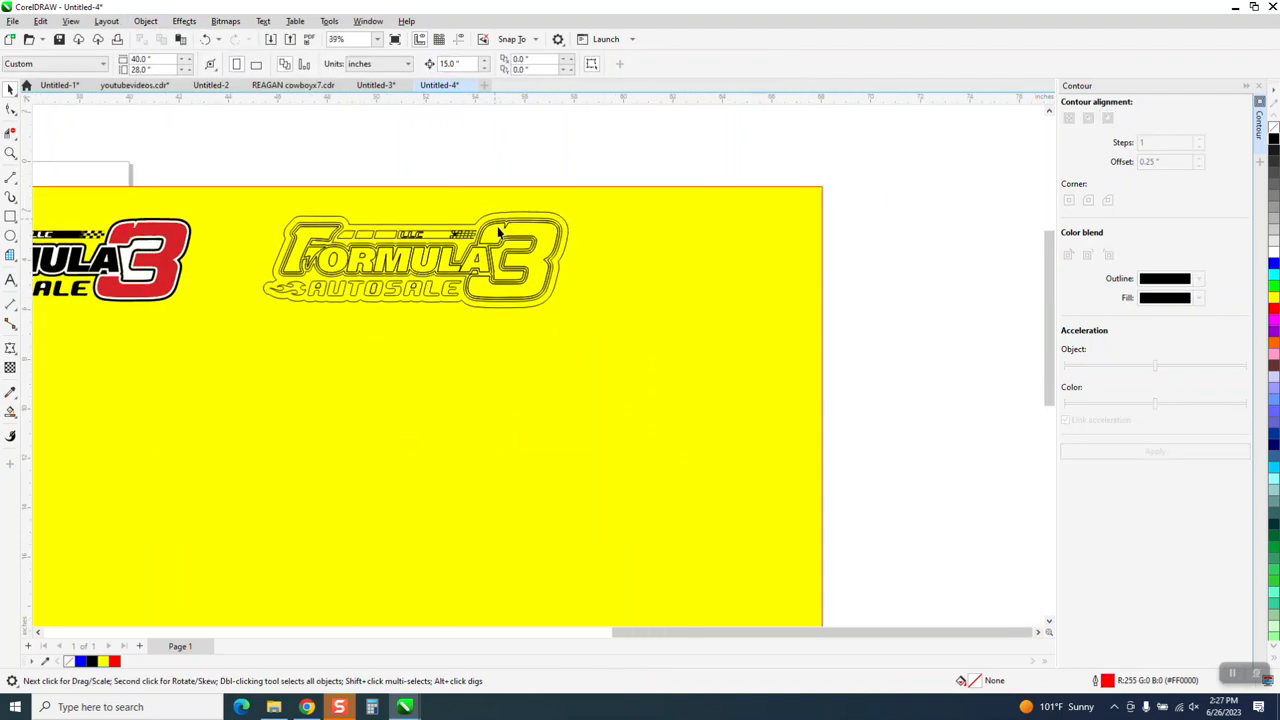
click(515, 307)
key(Down)
scroll(584, 290, down, 1)
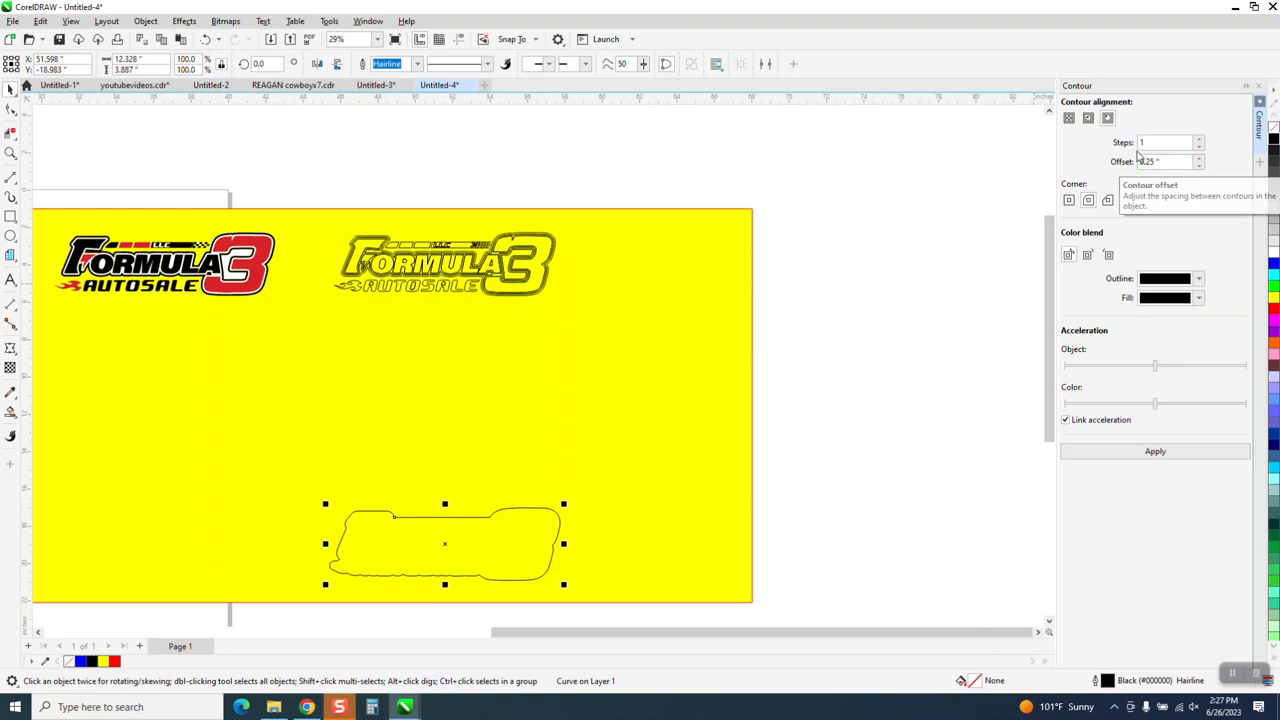
- Try to apply a one-step inside contour with a 0.25 inch offset to the separated curve
click(1088, 118)
click(1158, 455)
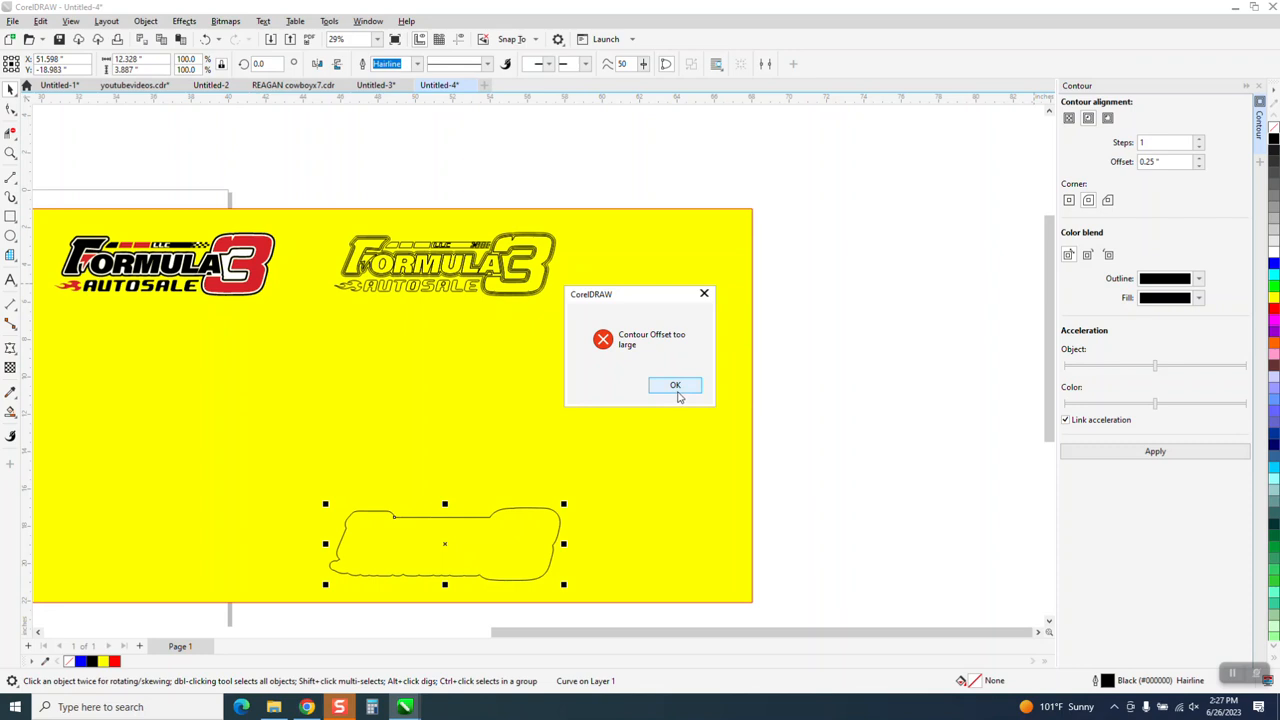
click(676, 386)
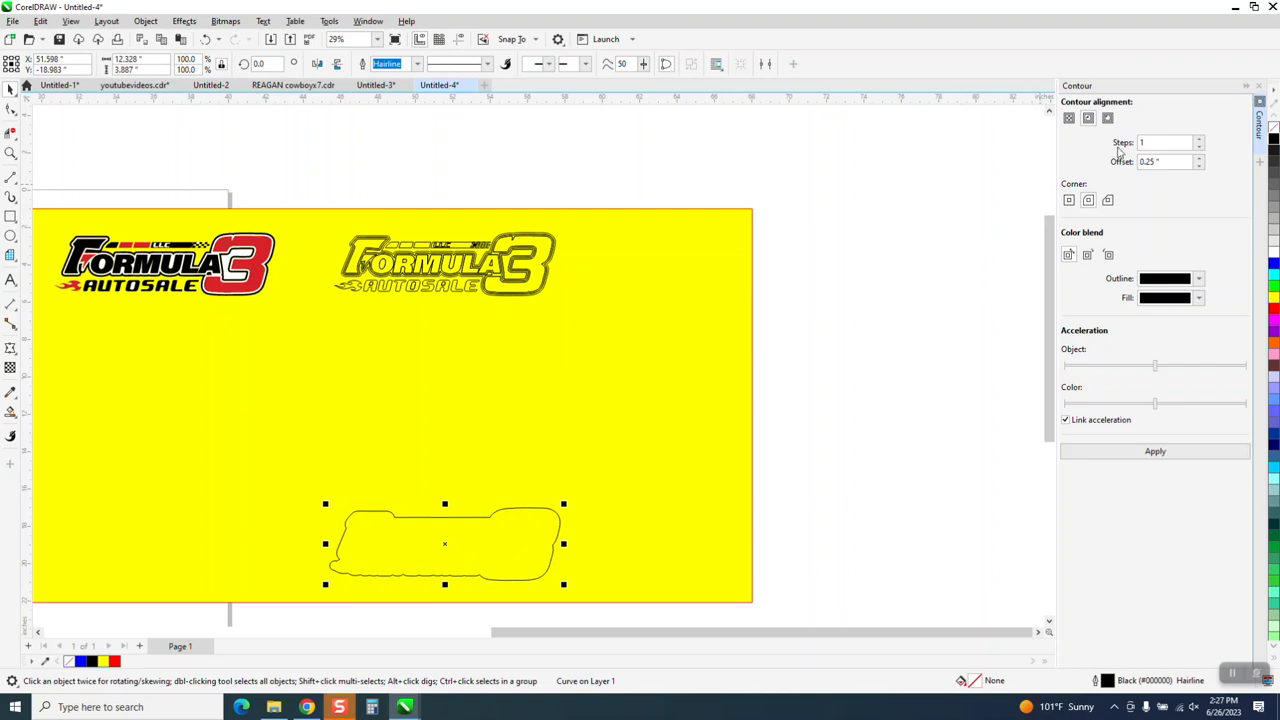
- Apply a one-step inside contour with a 0.1 inch offset to the separated curve and break the contour apart
double_click(1165, 162)
key(BackSpace)
click(1178, 456)
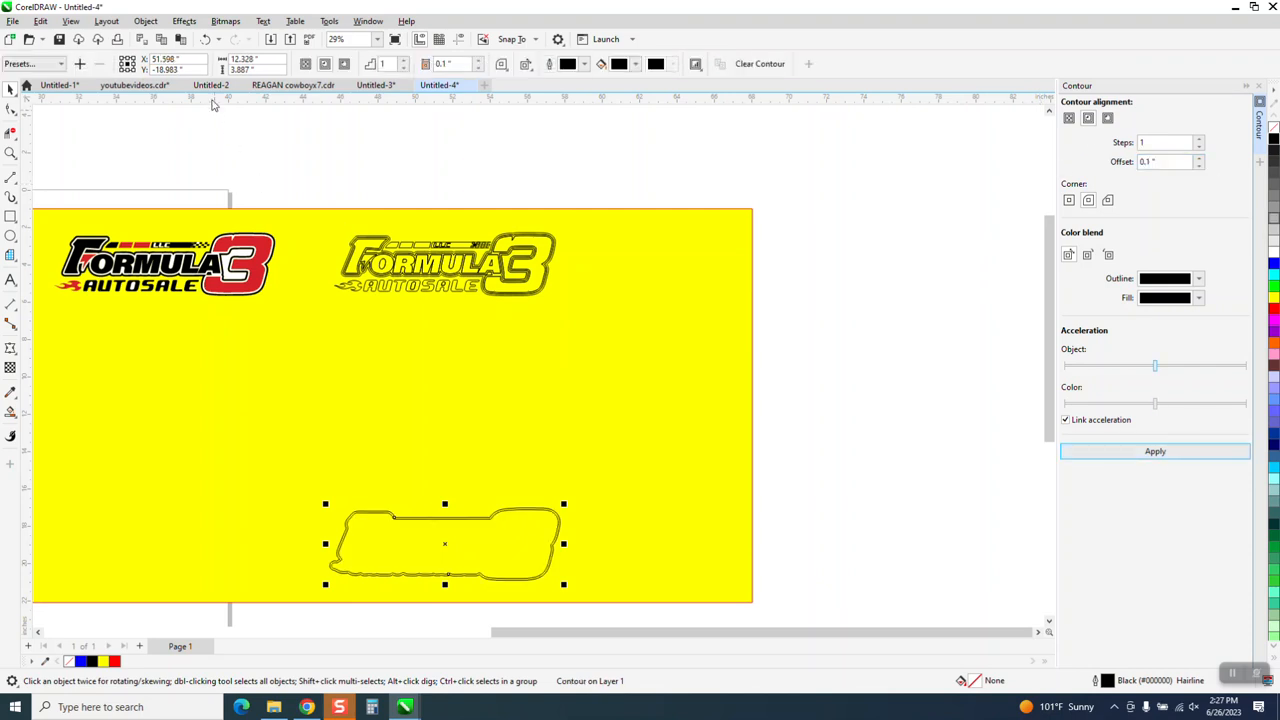
click(155, 27)
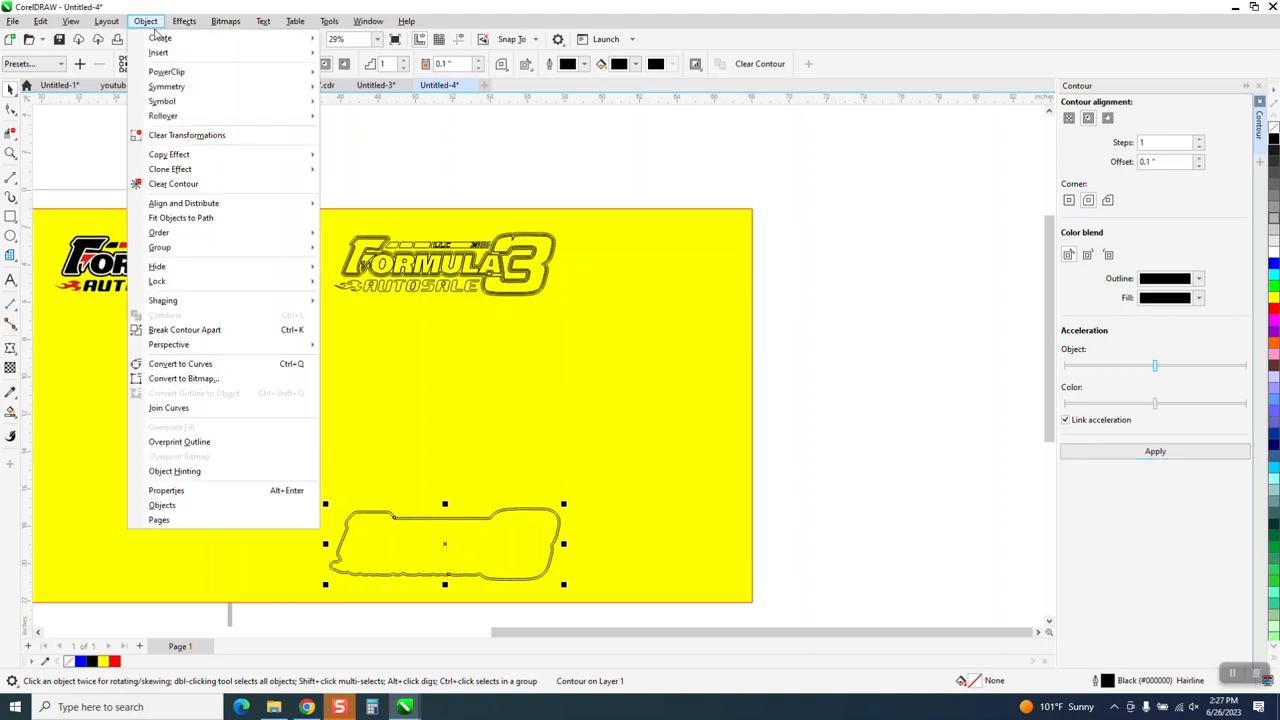
click(183, 331)
click(824, 273)
- Add another 0.1 inch inside contour to the newly separated inner curve and break that contour apart
click(495, 553)
click(1165, 454)
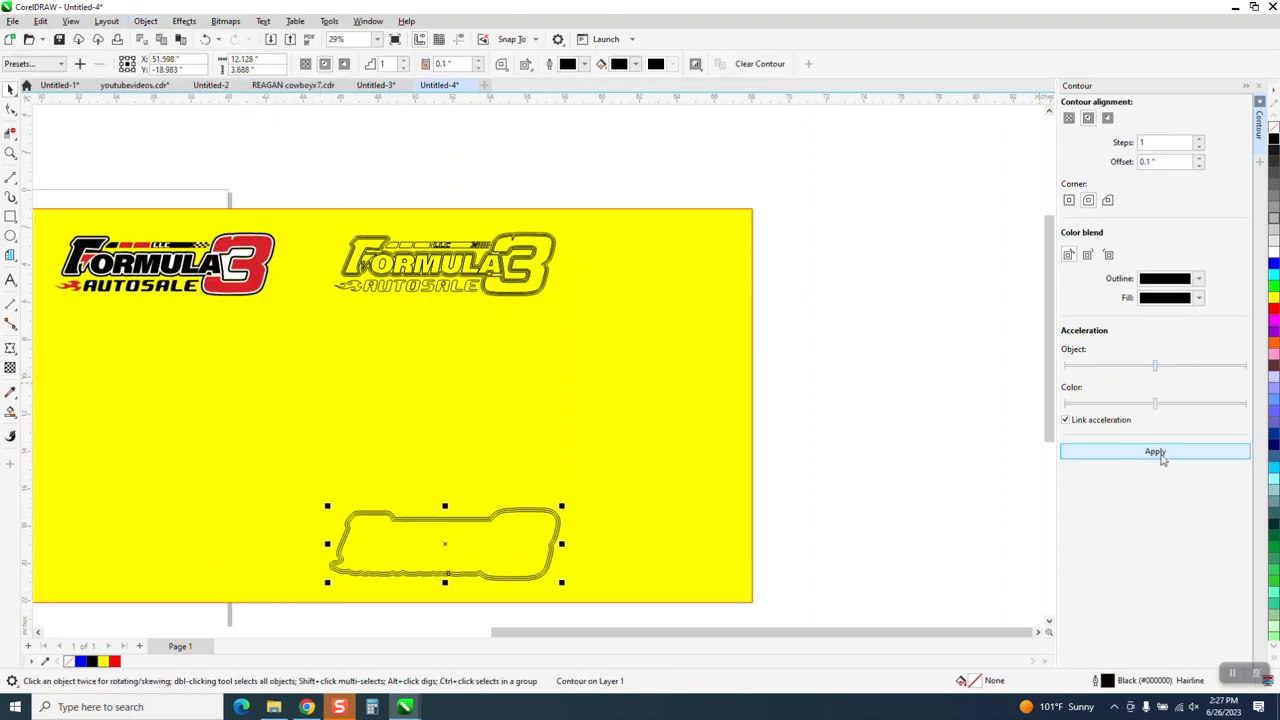
click(152, 23)
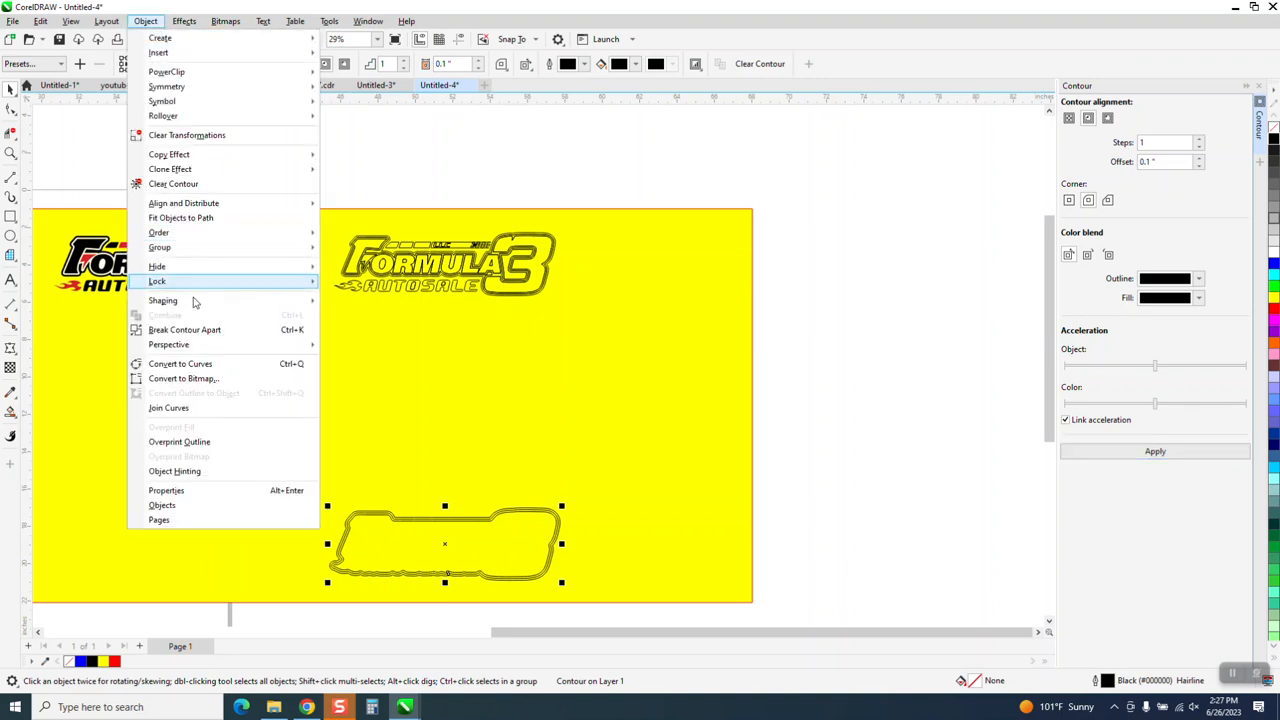
click(202, 332)
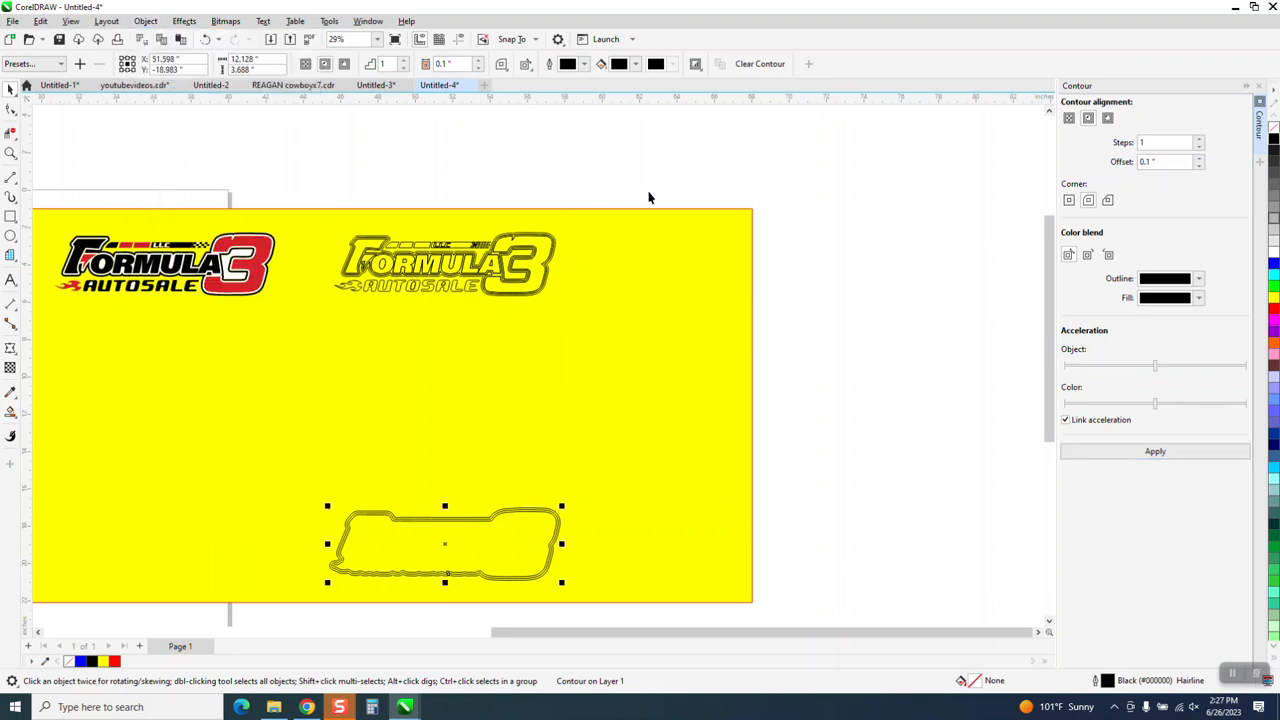
- Apply an inside contour with a 0.05 inch offset to the innermost curve and break the contour apart
click(533, 527)
drag(1168, 162, 1098, 169)
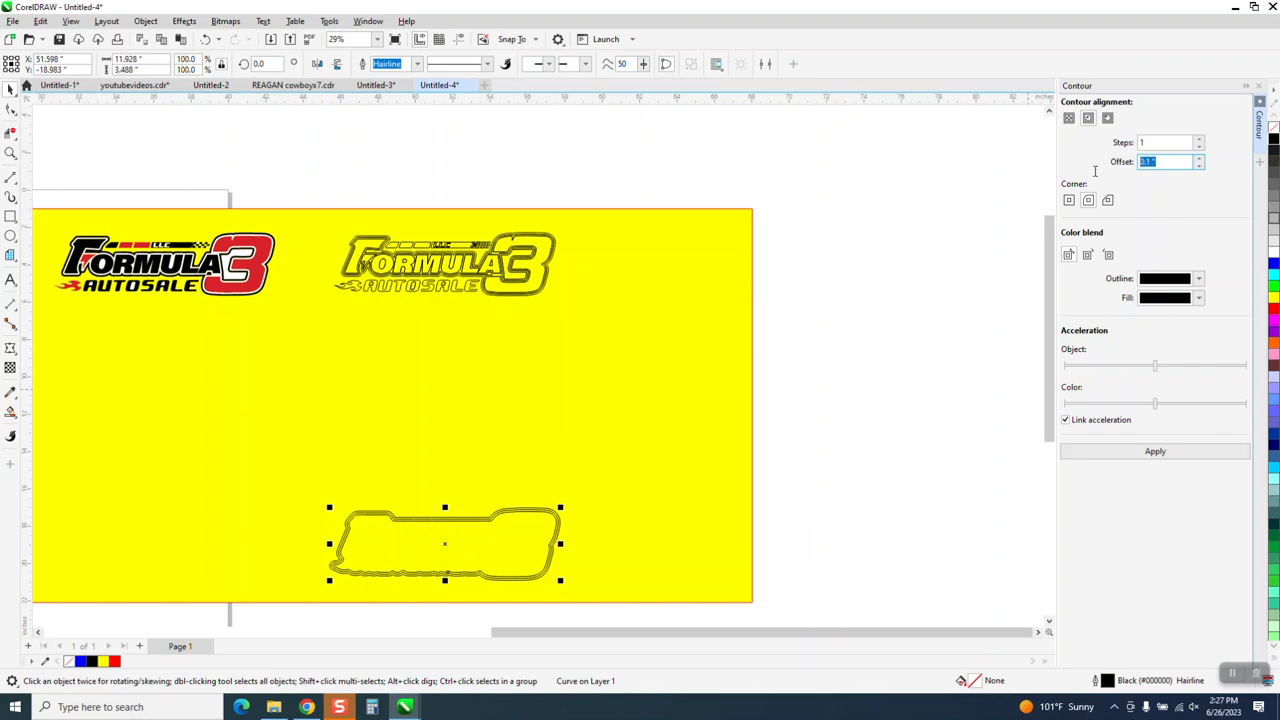
text(.05)
click(1165, 458)
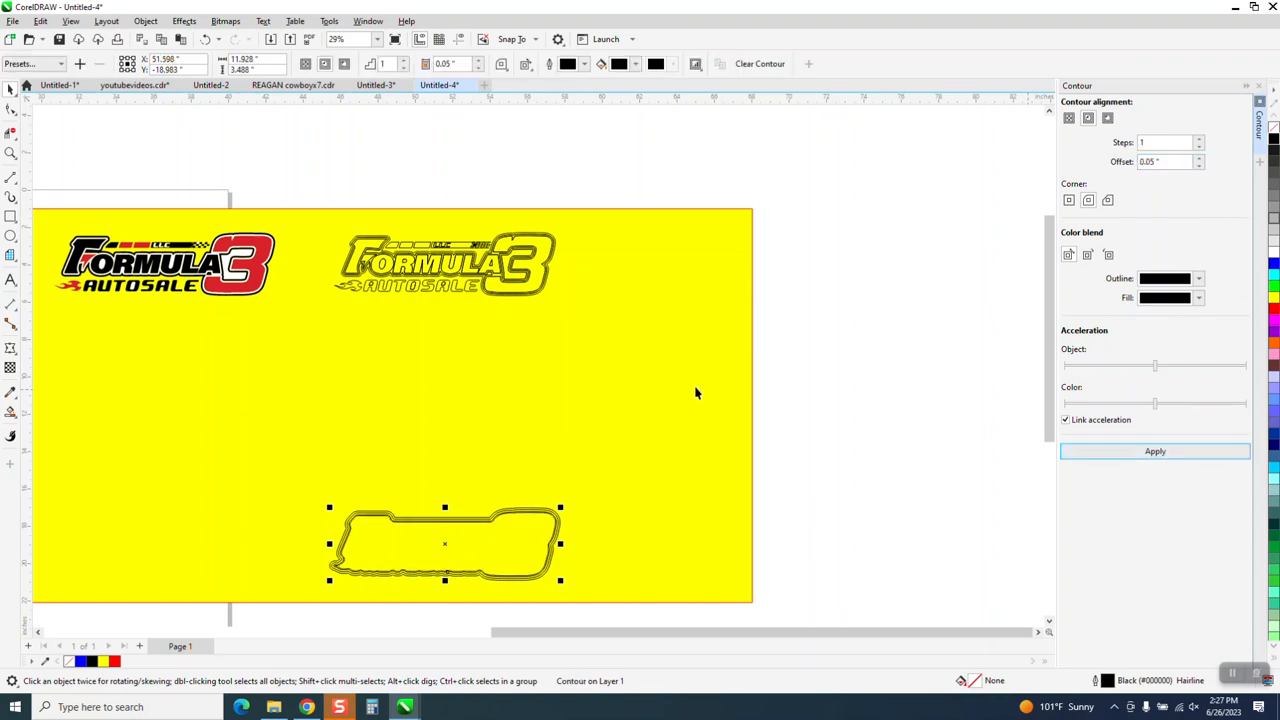
click(145, 21)
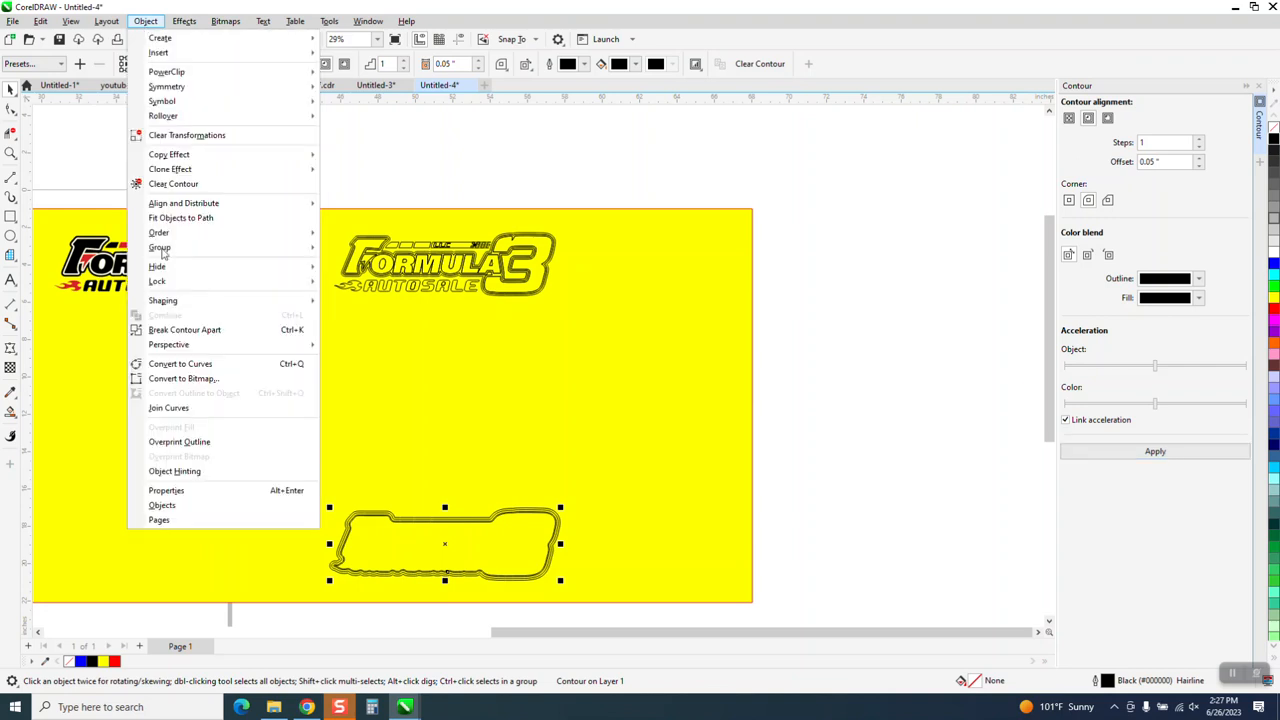
click(192, 333)
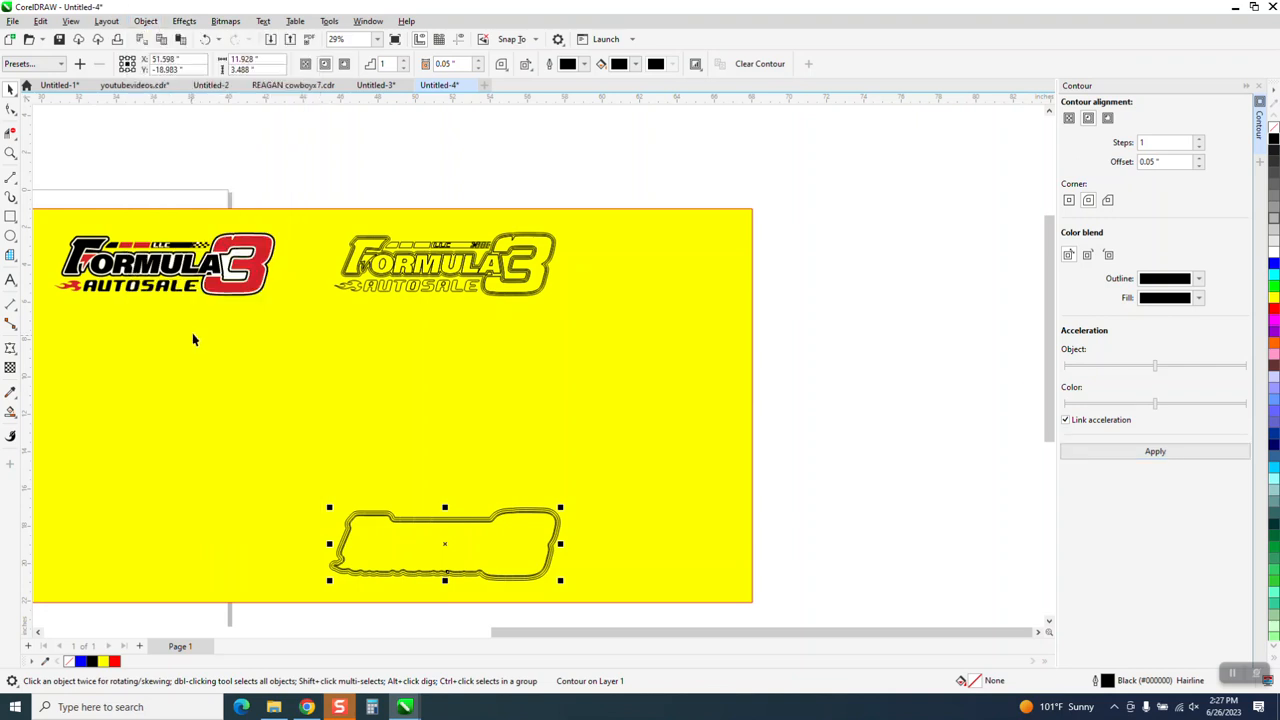
- Move the innermost curve 15 inches up and 15 inches right, and give it a red outline
click(503, 543)
key(Up)
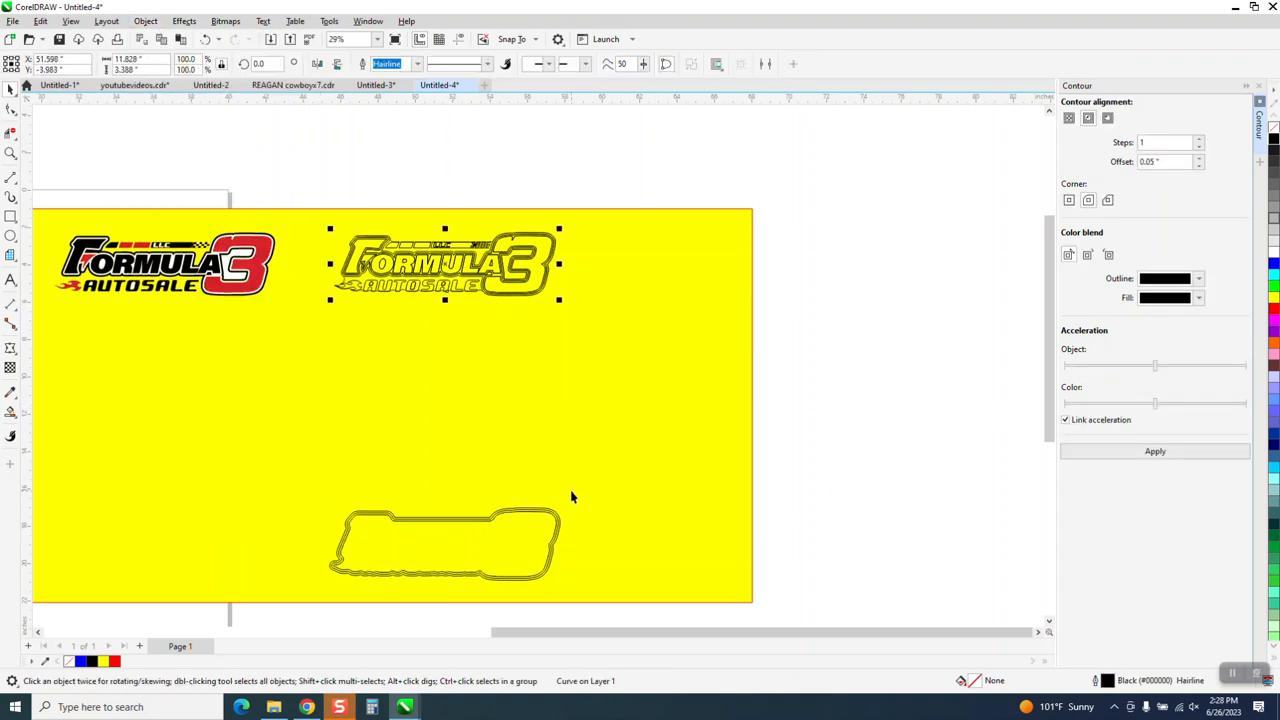
key(Right)
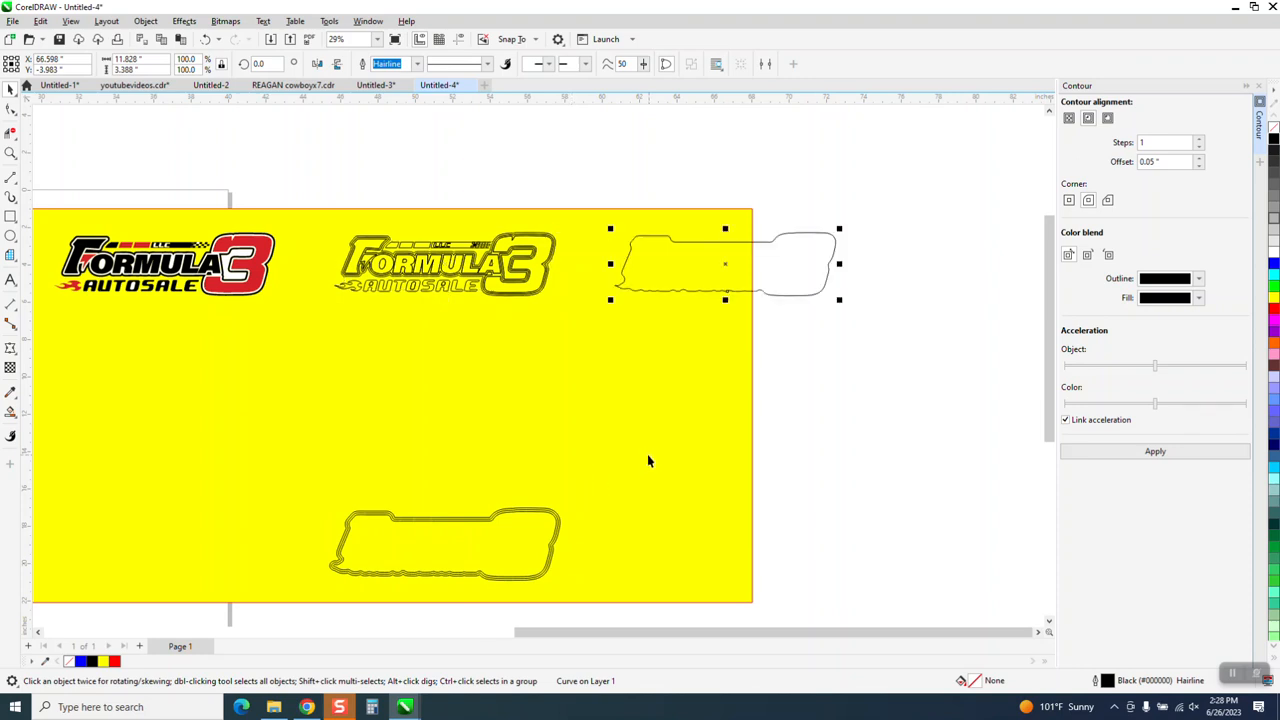
right_click(1273, 309)
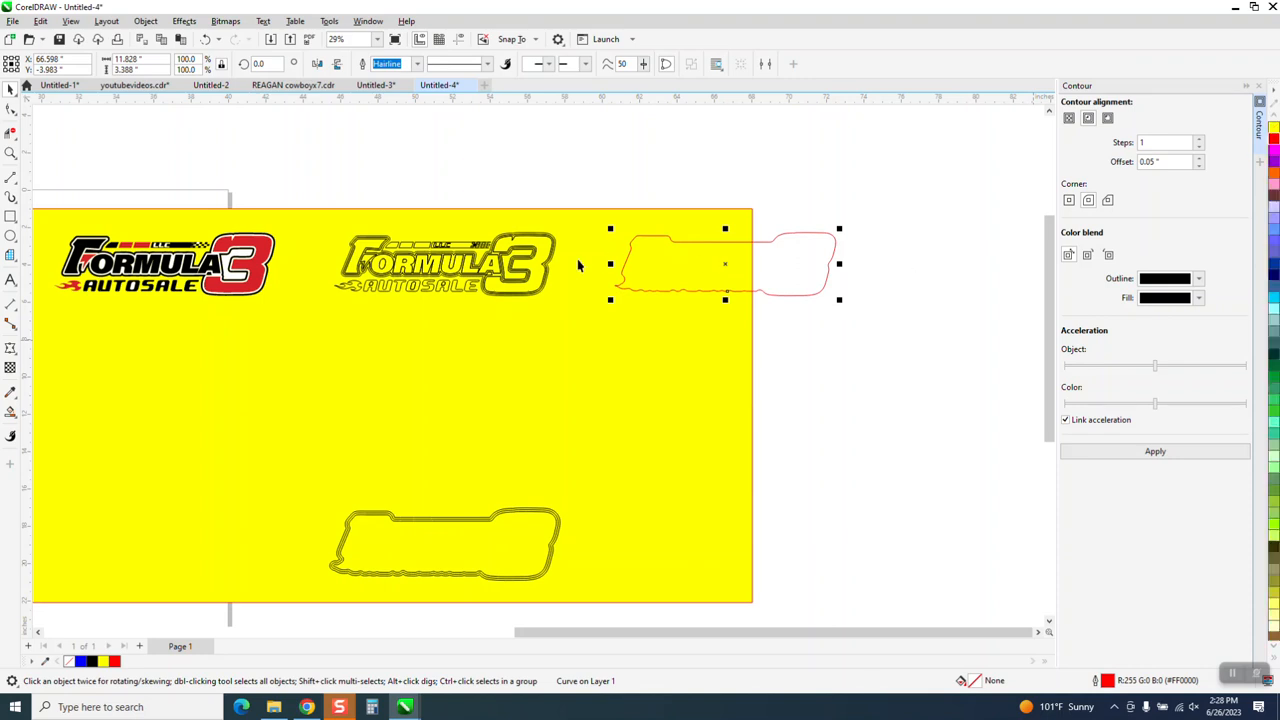
- Move the red curve 45 inches left and 15 inches down, placing it below the second white-backed logo bitmap
scroll(728, 312, down, 3)
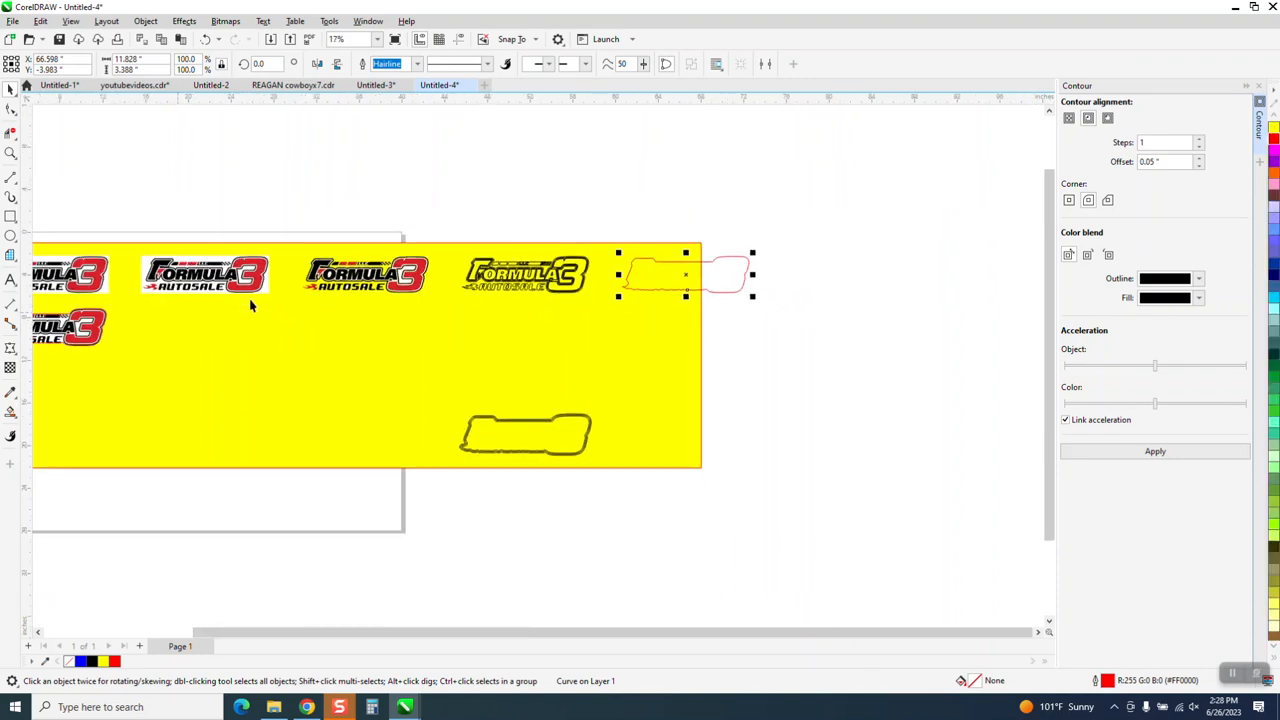
scroll(175, 330, down, 1)
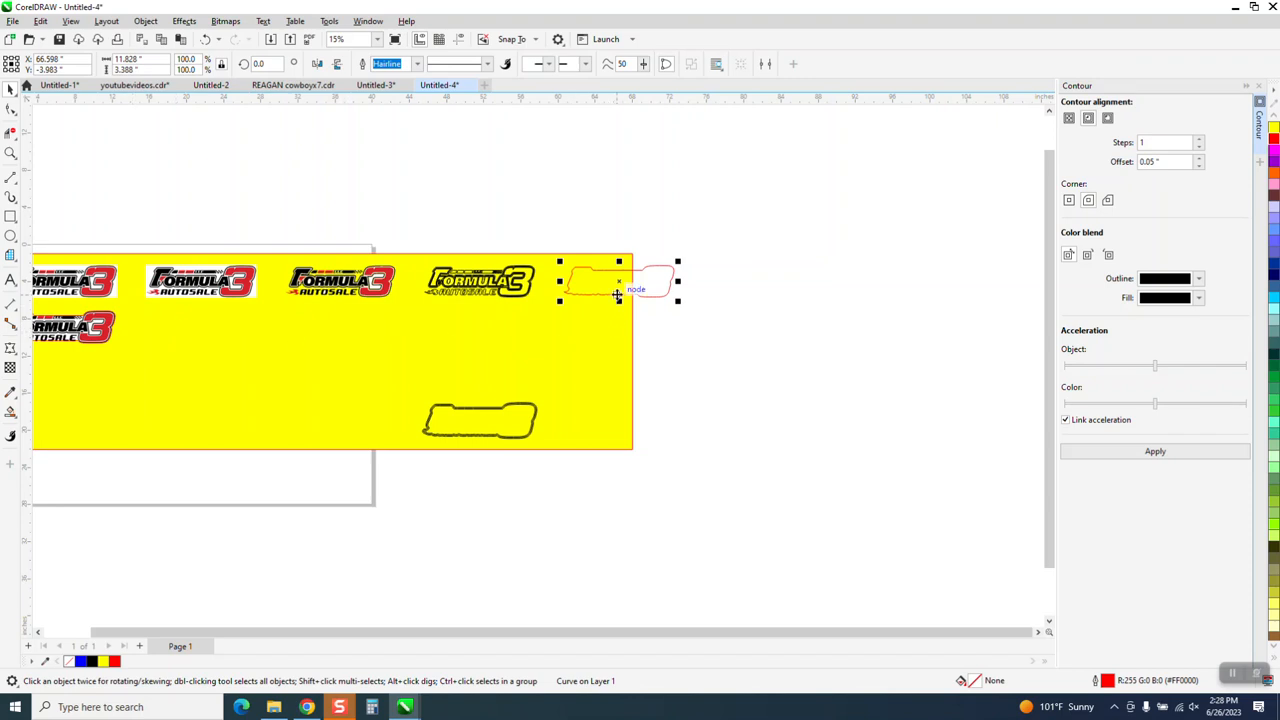
key(Escape)
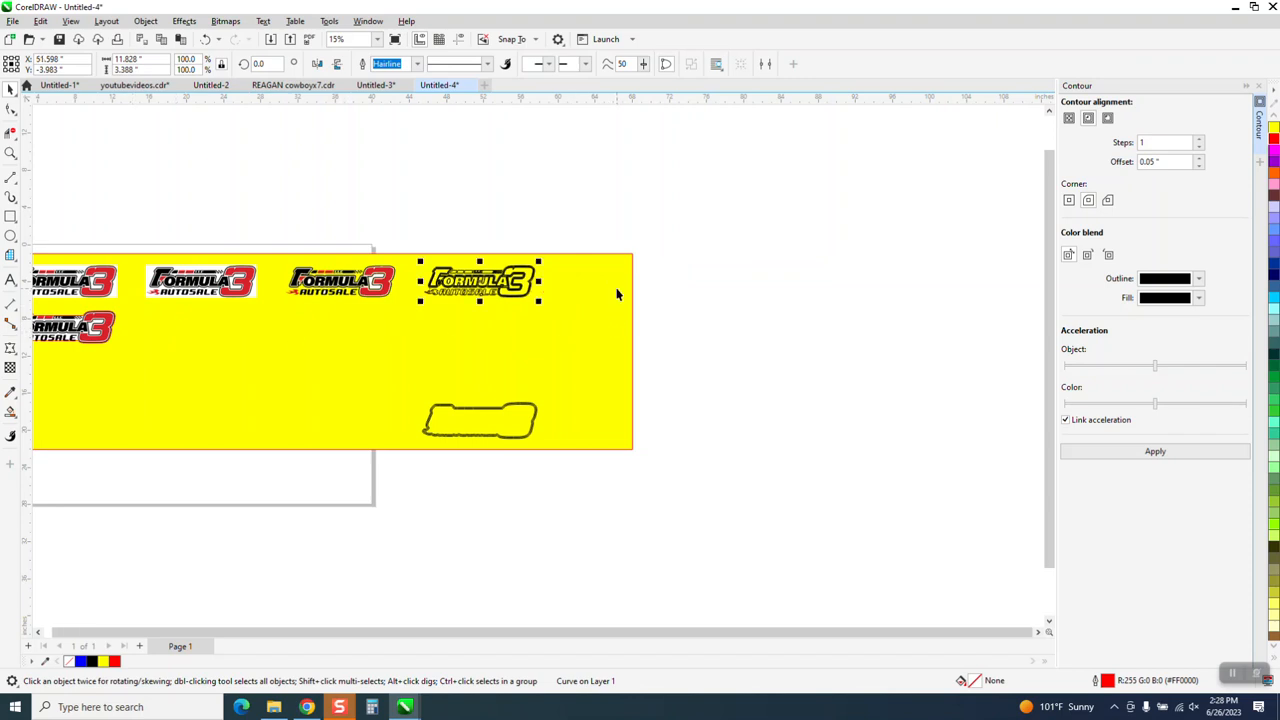
key(Tab)
key(Left)
key(Left)
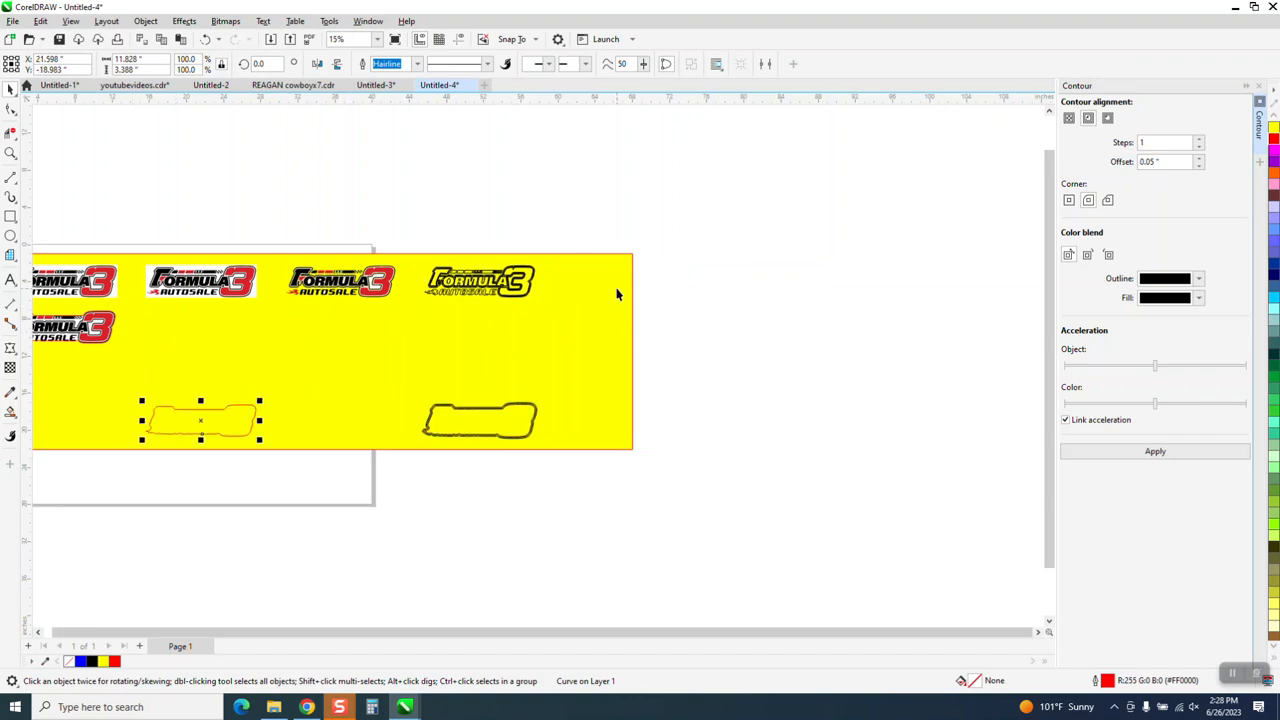
click(217, 292)
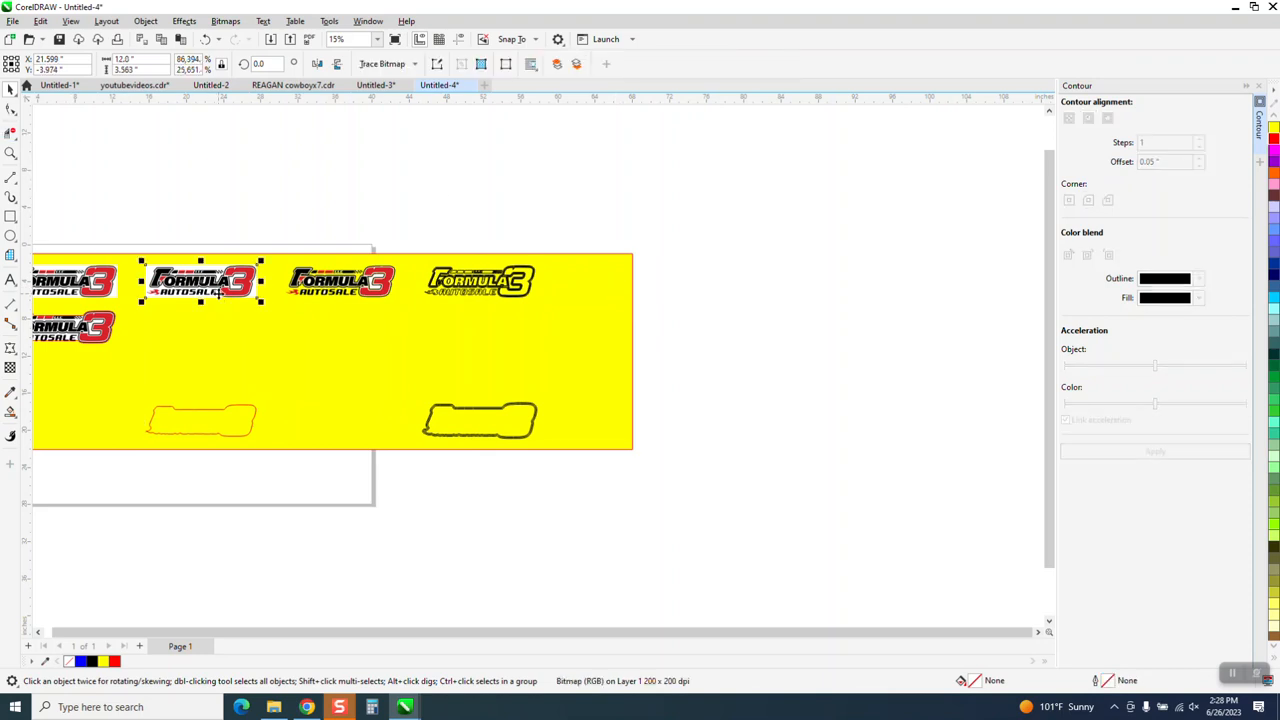
key(Down)
key(Up)
- Fill the red curve below the white-backed bitmap with blue and remove its outline
click(10, 152)
drag(131, 211, 282, 427)
key(space)
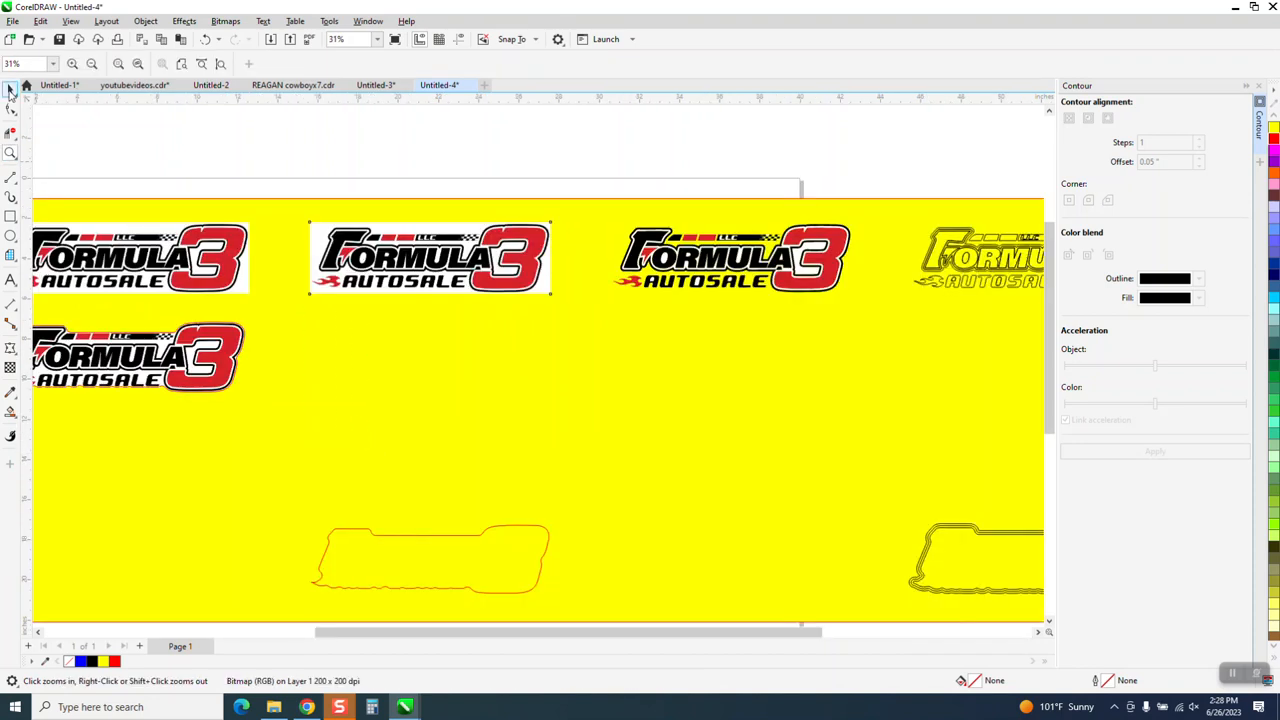
click(474, 543)
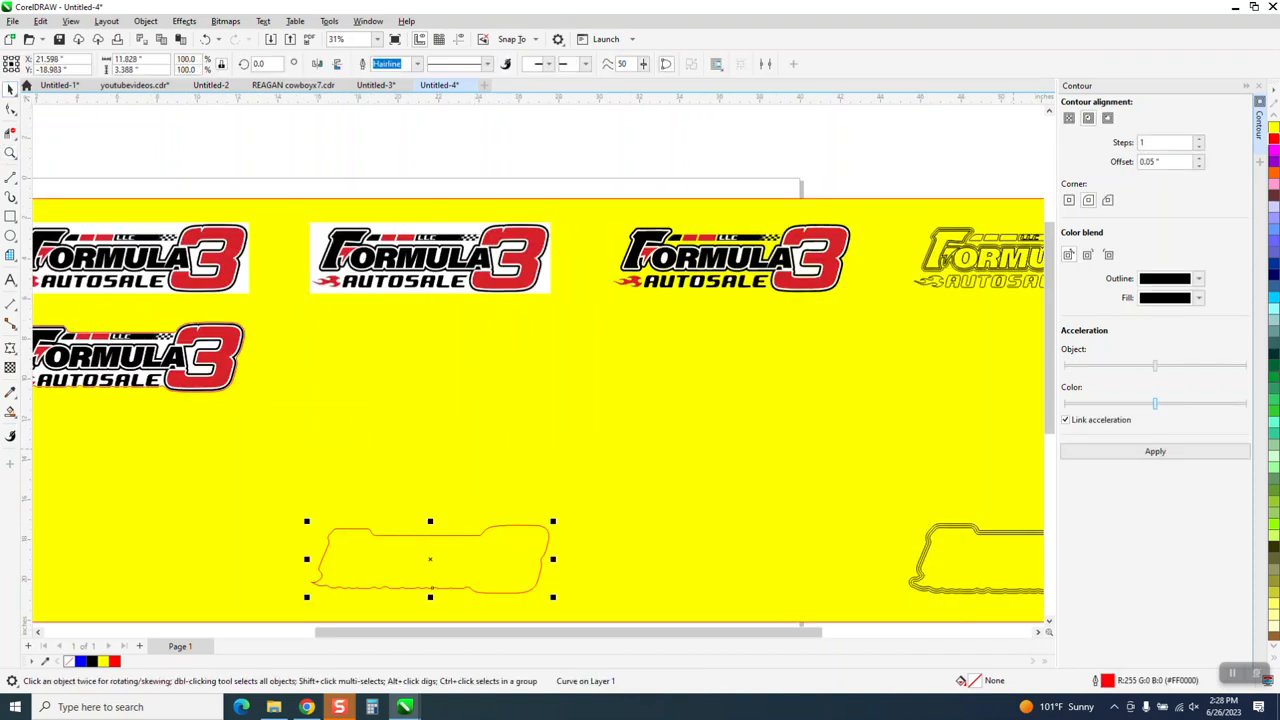
scroll(1274, 140, up, 5)
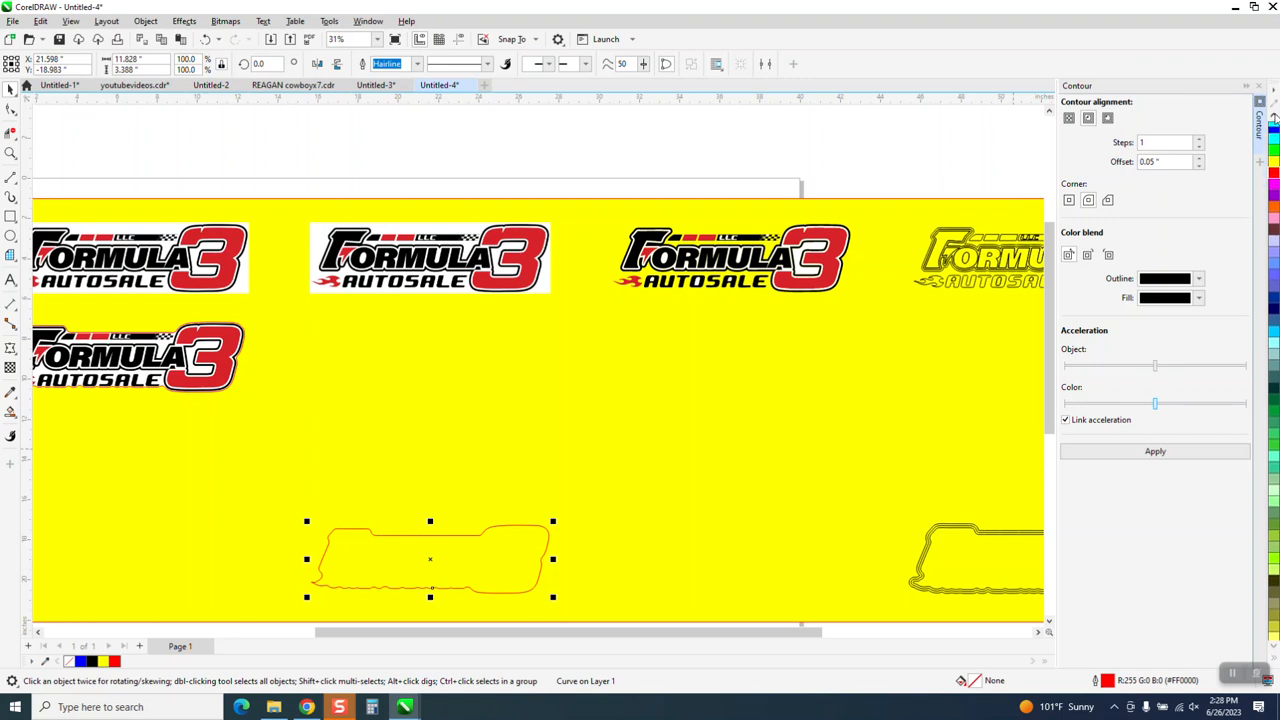
click(1272, 265)
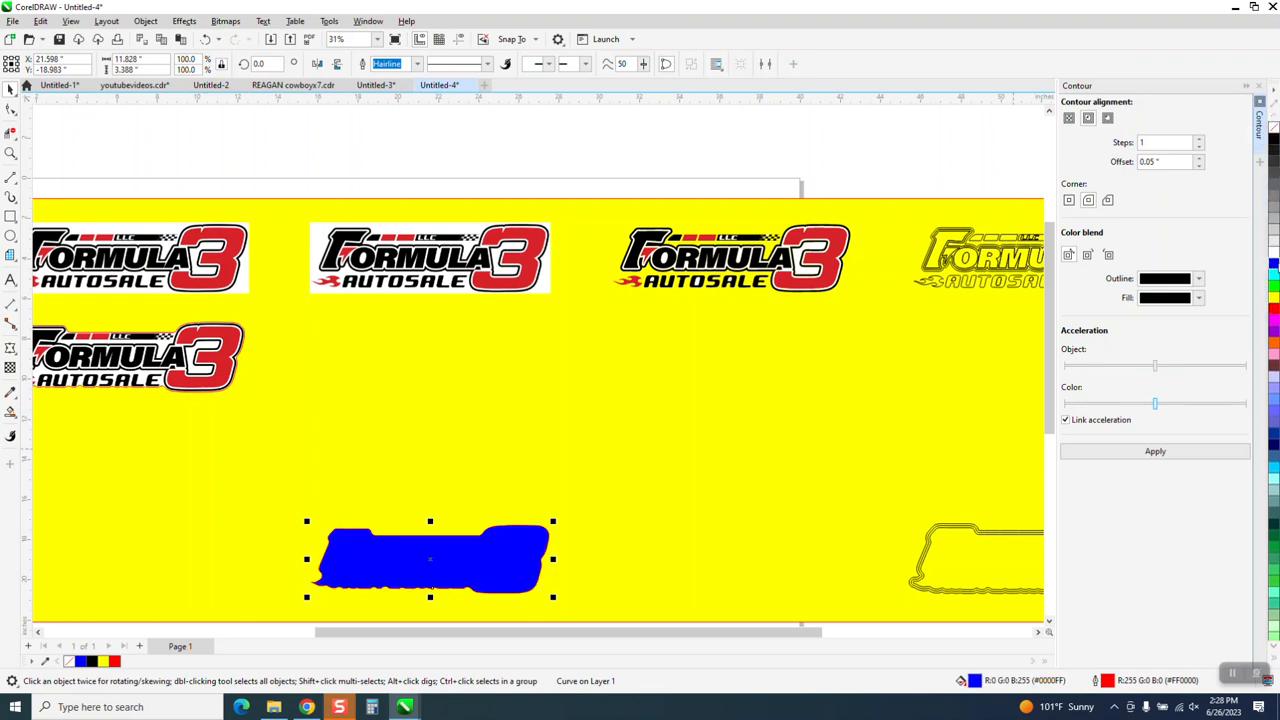
right_click(1275, 133)
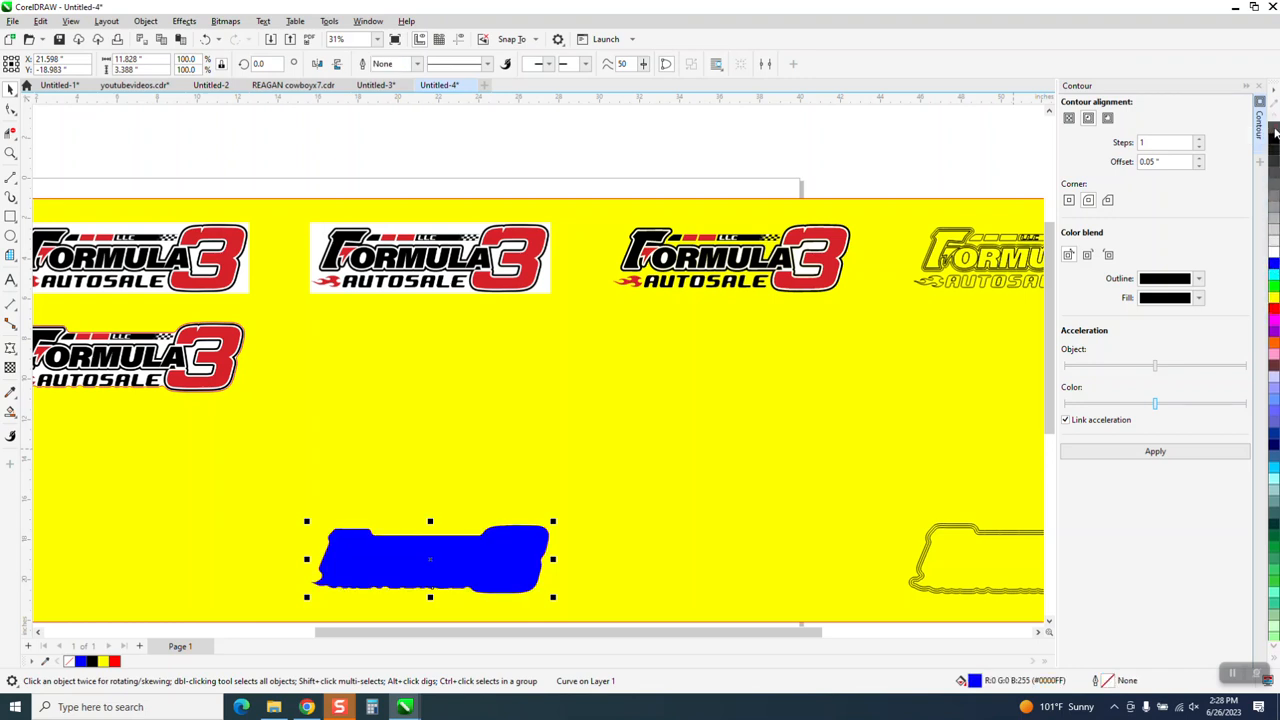
- Intersect the blue shape with the white-backed bitmap 15 inches above it, and move the resulting cropped logo 15 inches down
key(Up)
drag(293, 148, 563, 328)
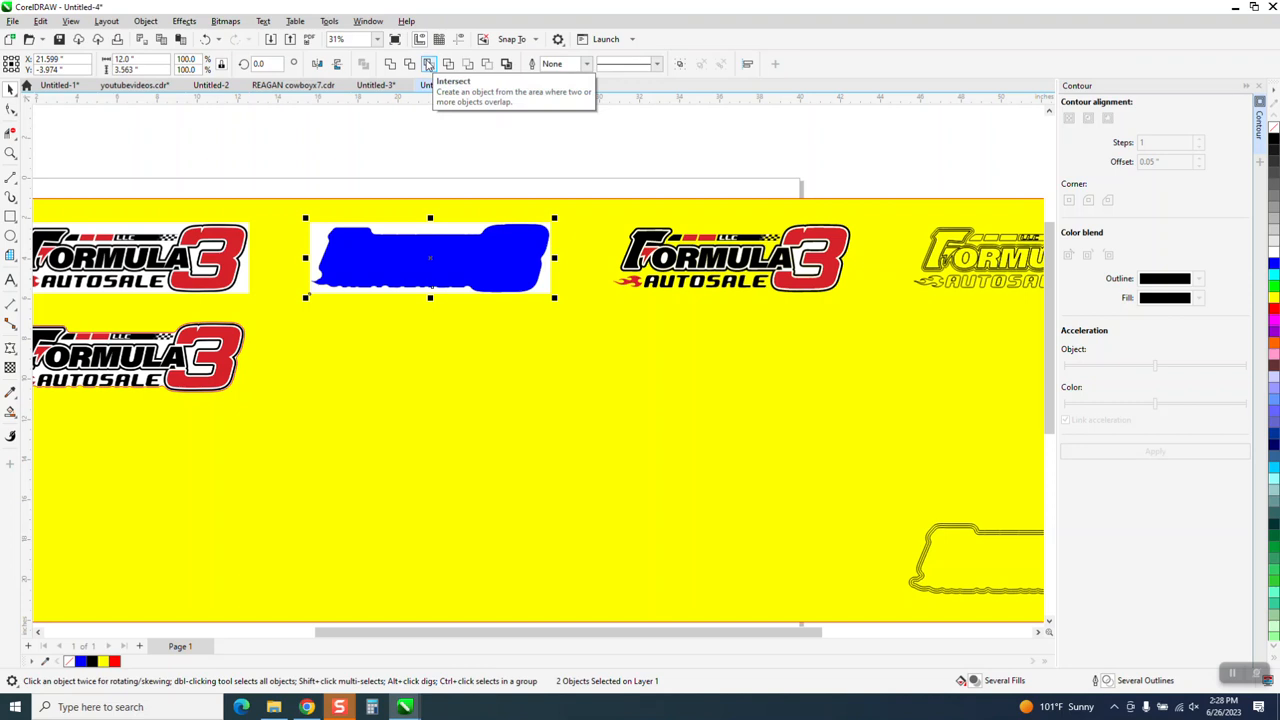
click(428, 64)
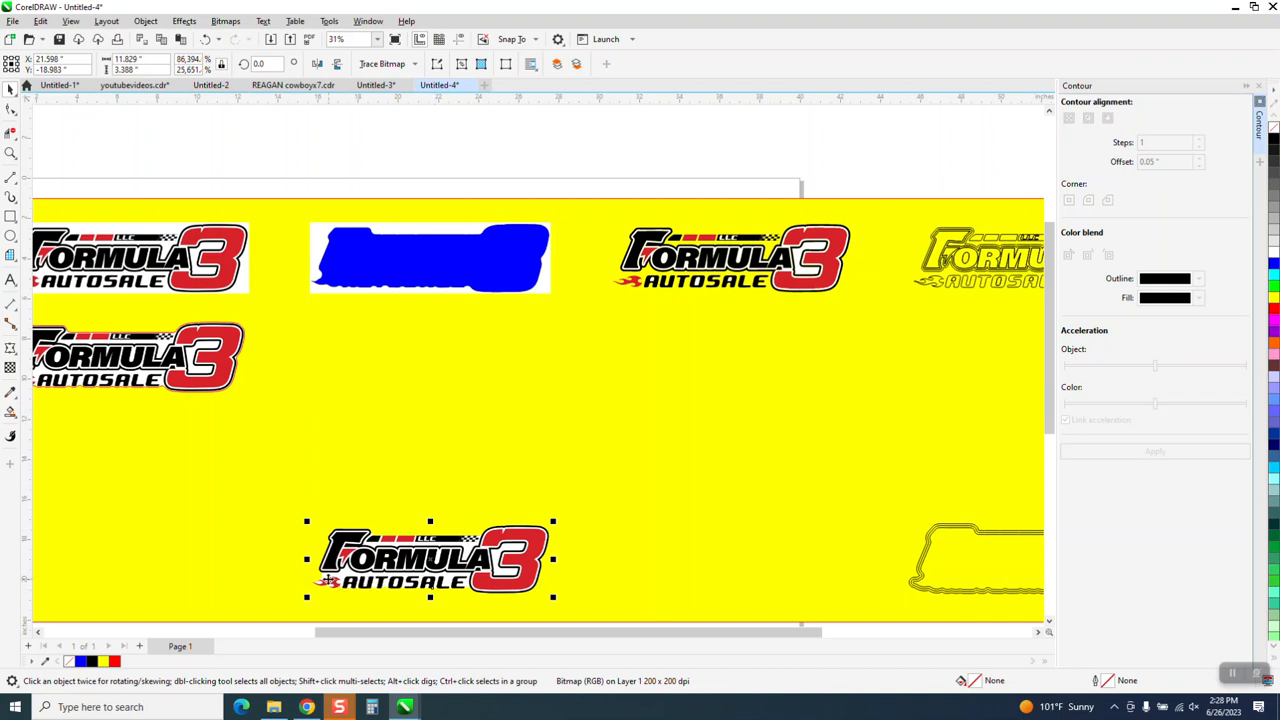
click(308, 163)
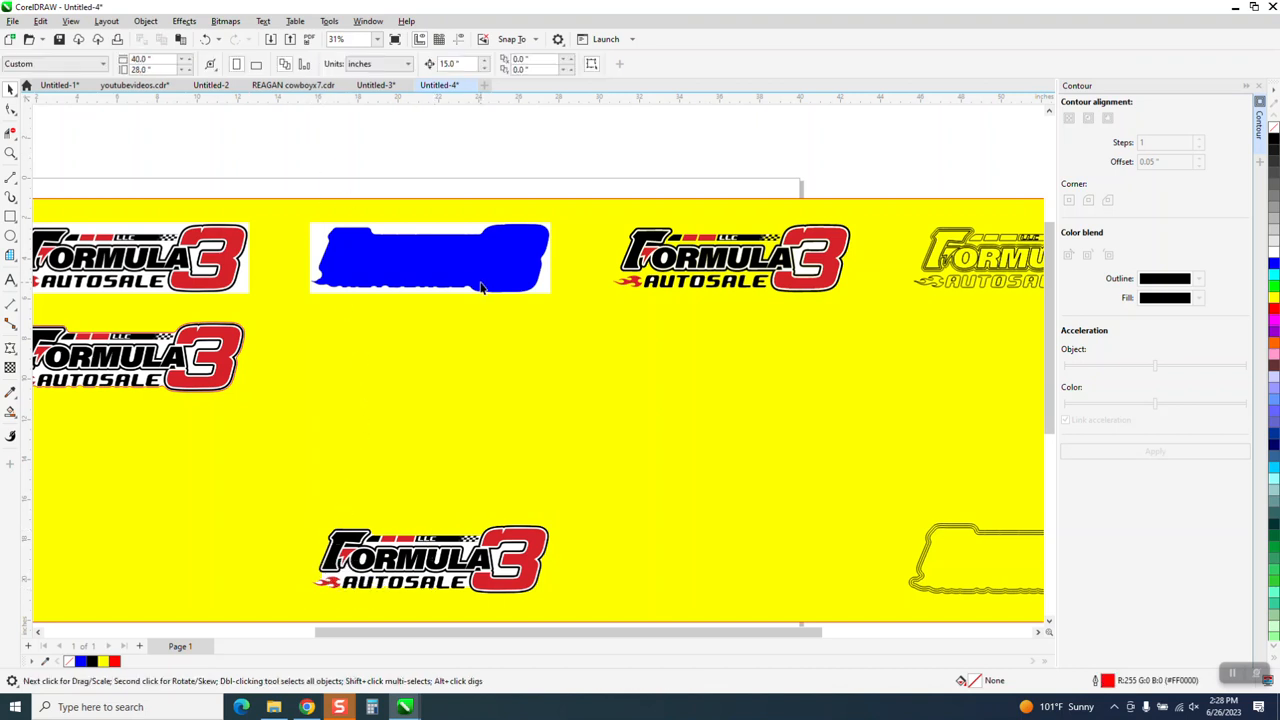
- Turn the blue shape into an unfilled red outline and place it over the cropped logo
click(481, 287)
drag(508, 280, 808, 581)
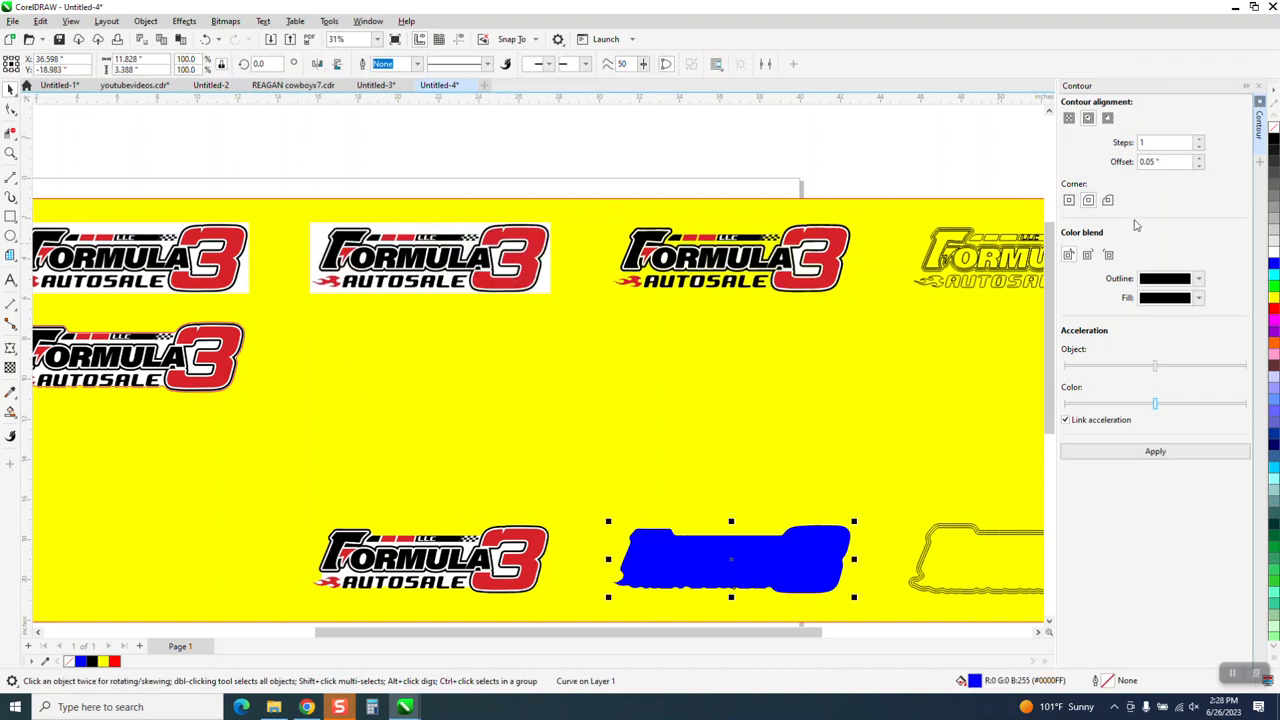
click(1275, 133)
right_click(1272, 311)
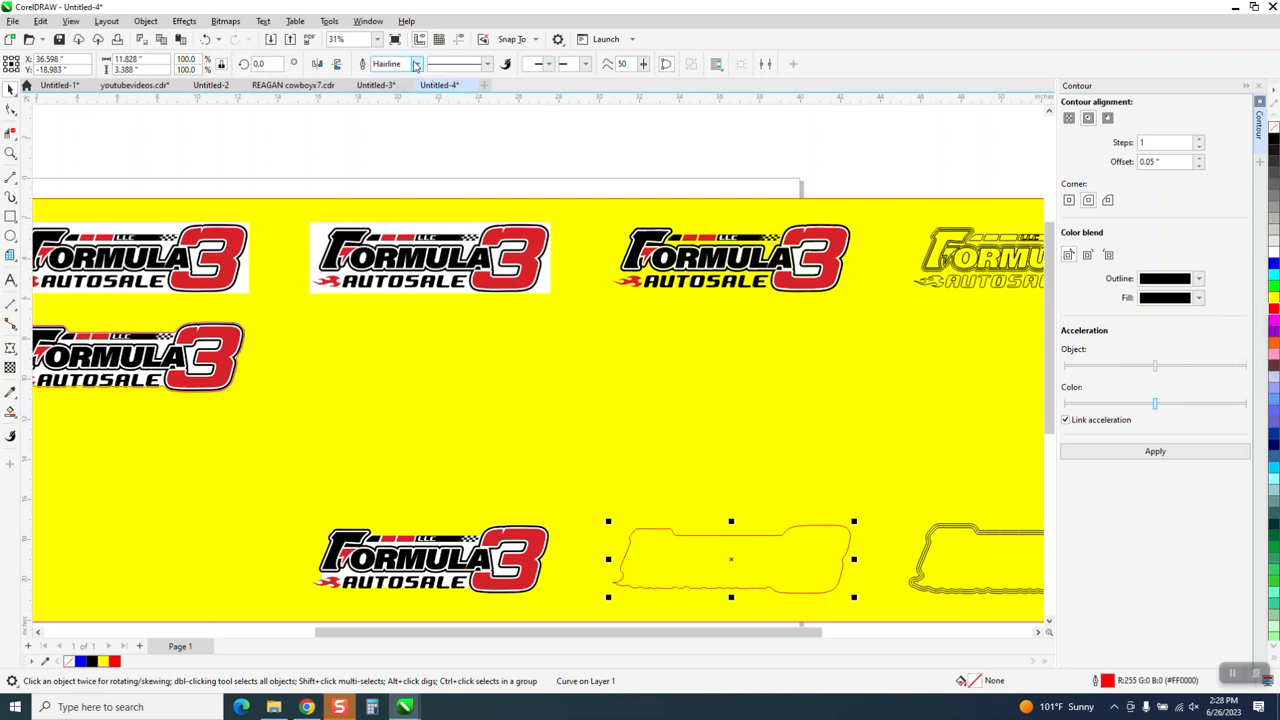
key(Left)
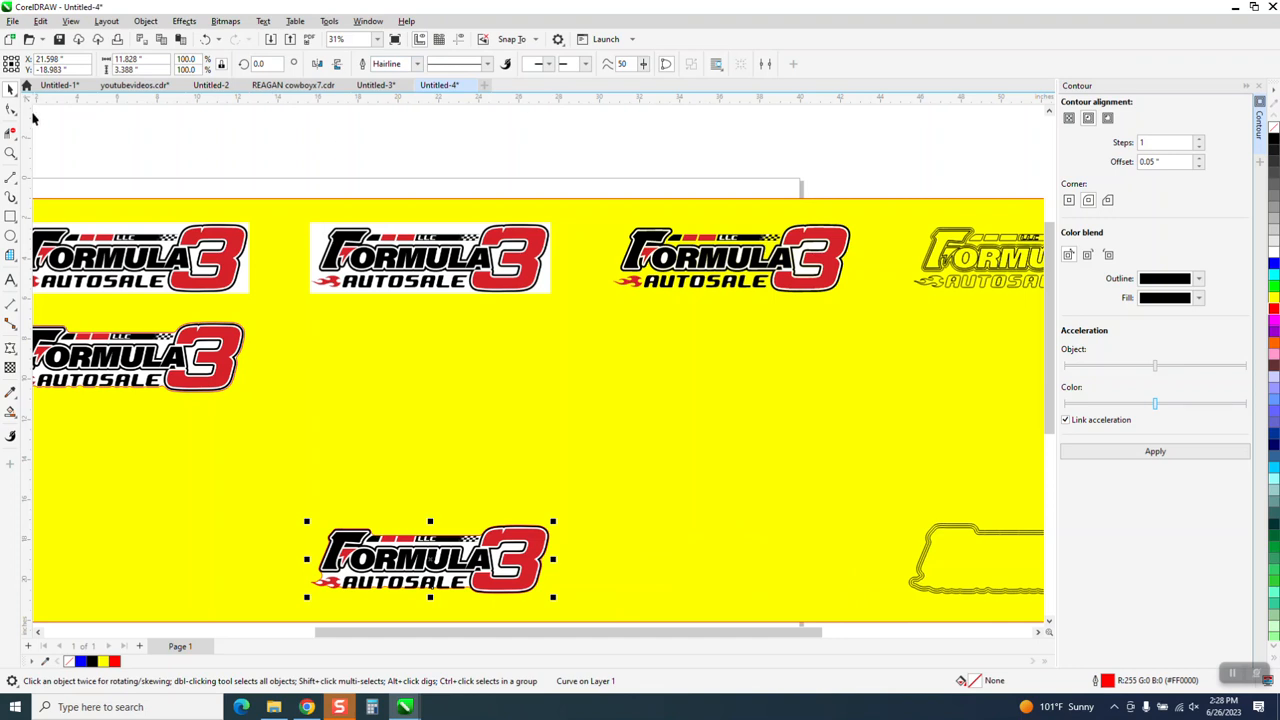
- Examine the red outline's fit around the cropped logo and move the outline 15 inches up, off the logo
click(10, 151)
drag(280, 508, 455, 584)
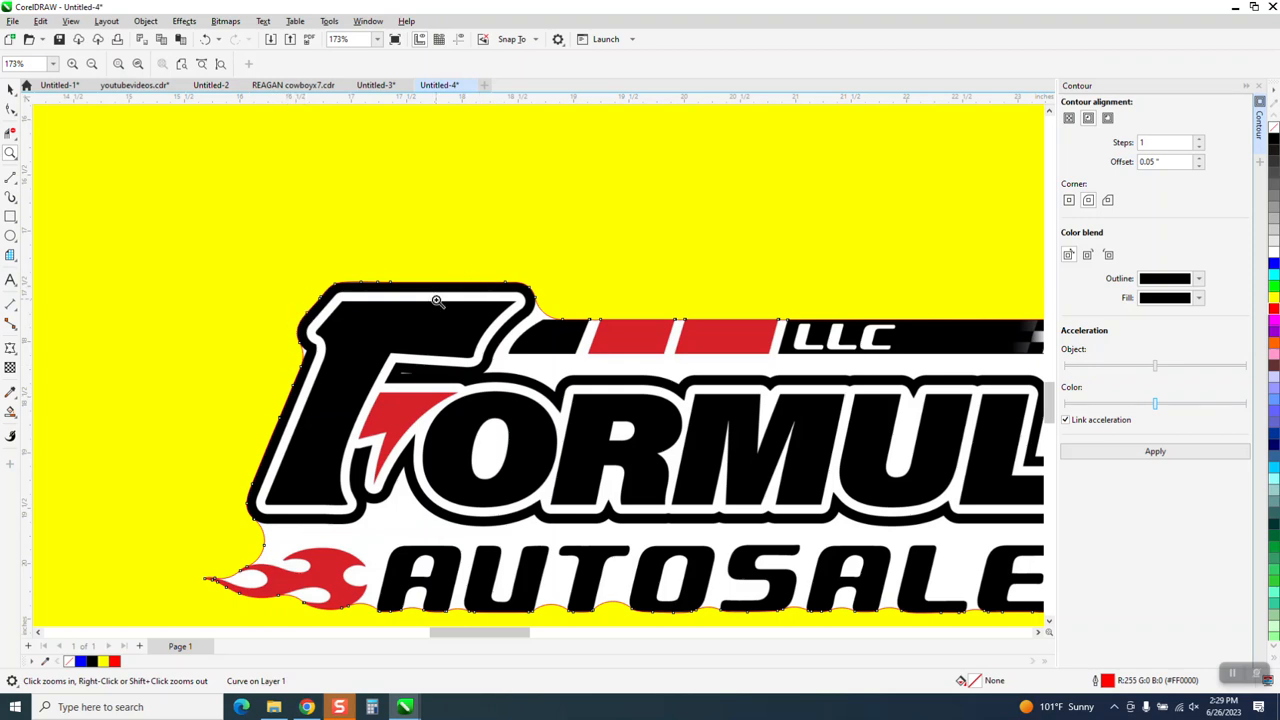
scroll(561, 291, down, 3)
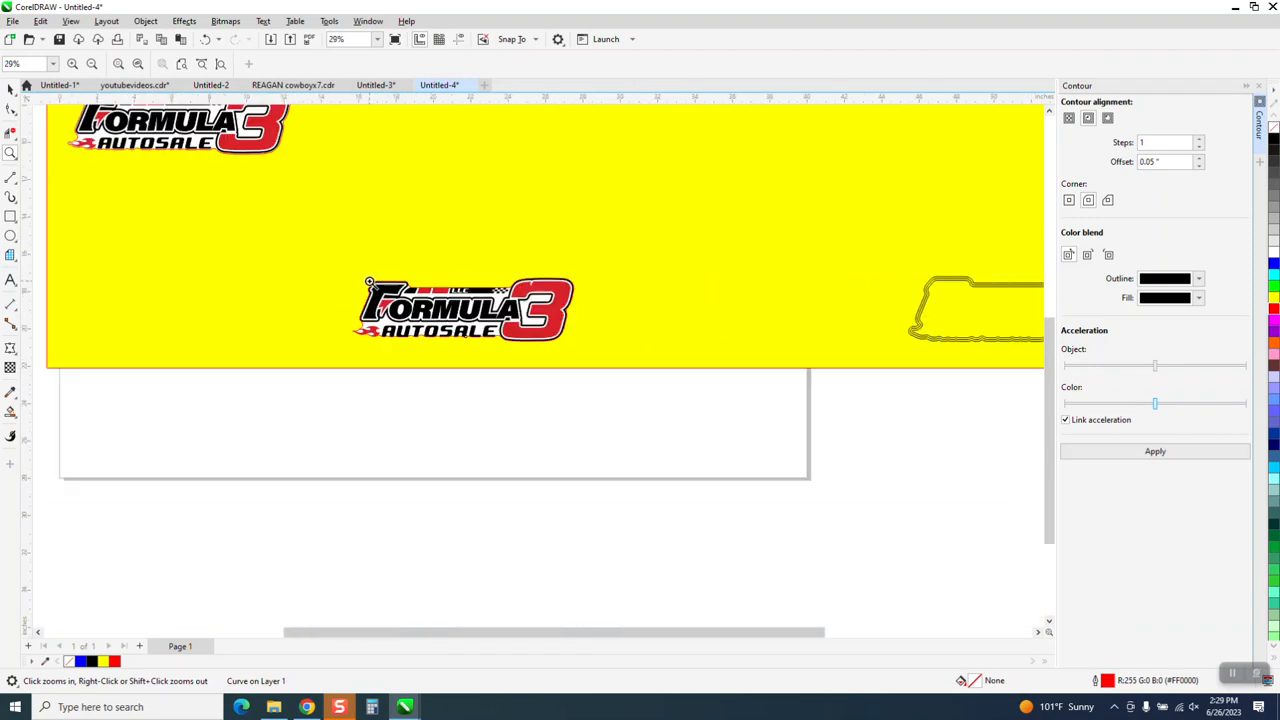
click(10, 88)
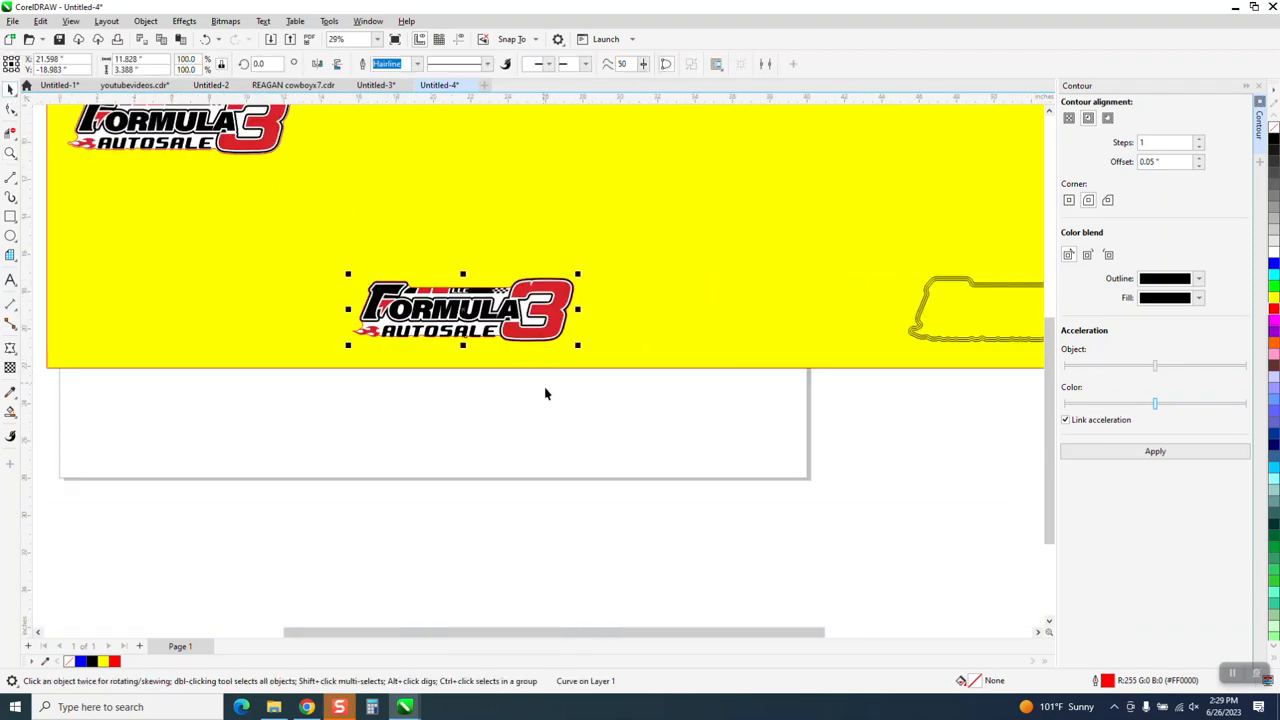
key(Up)
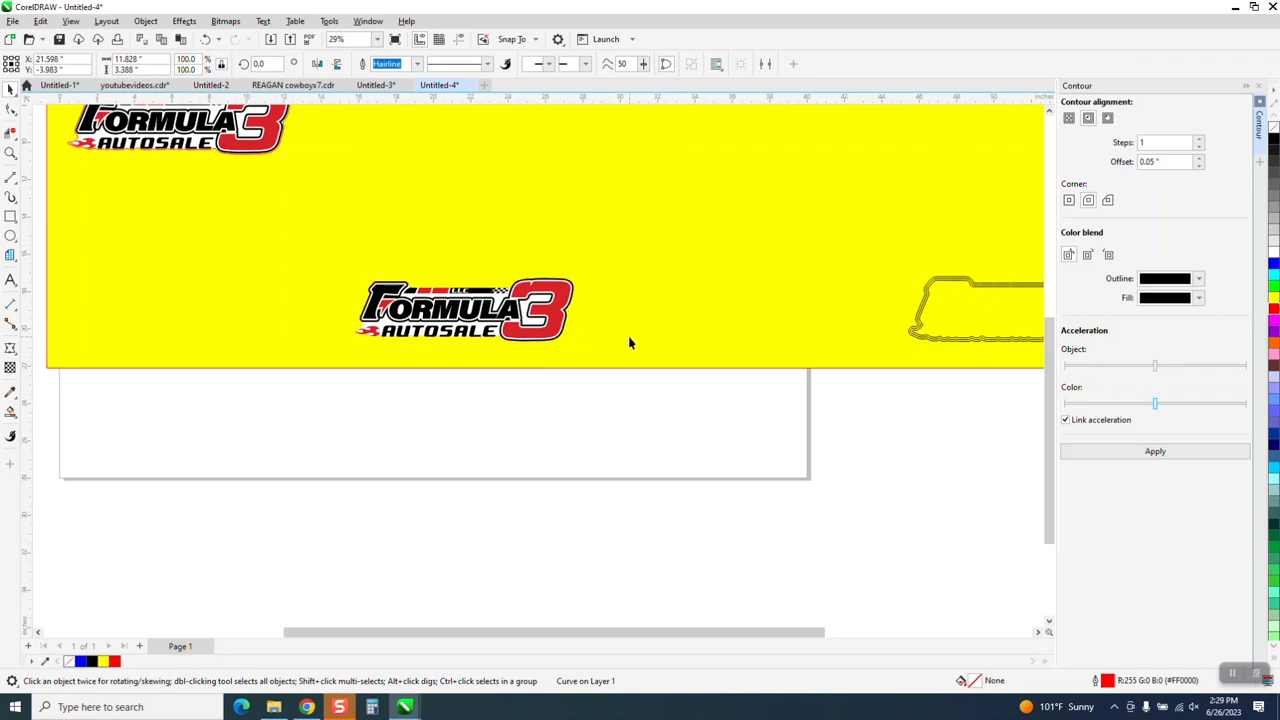
- Move the next larger contour curve 30 inches left onto the cropped logo, outline it in red and inspect its fit
click(972, 322)
key(Left)
key(Left)
right_click(1274, 308)
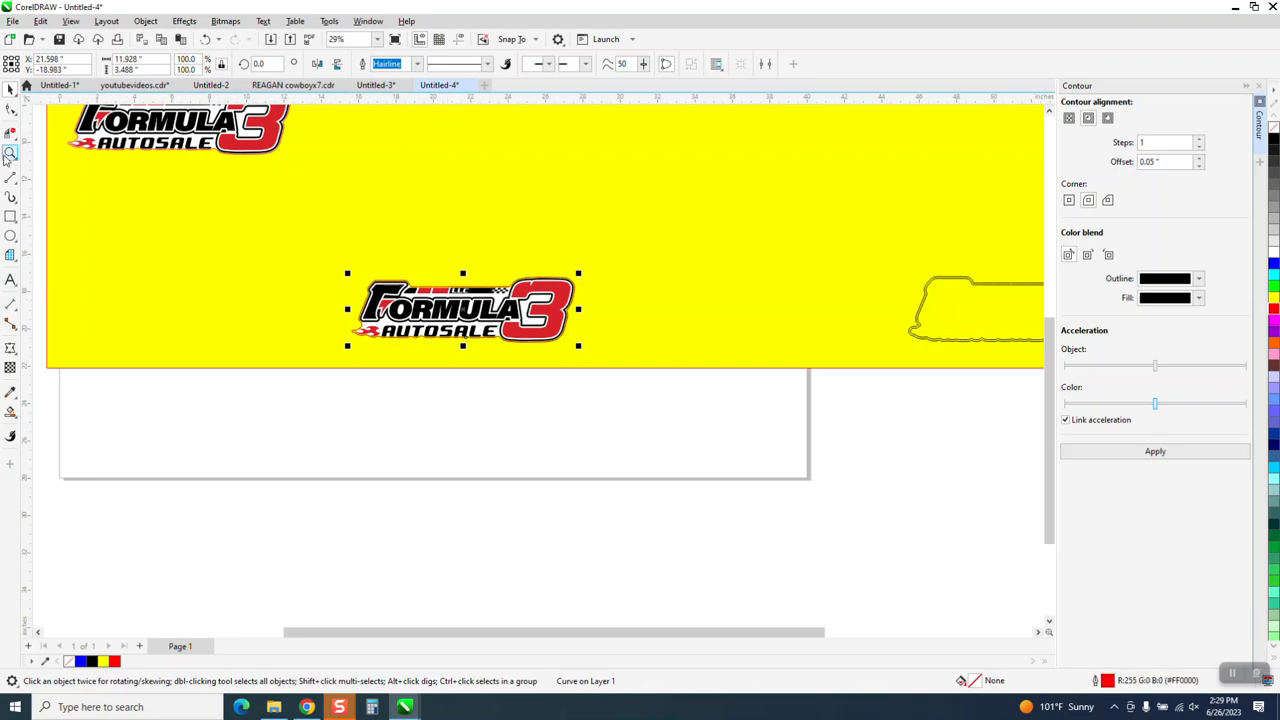
click(10, 153)
drag(368, 282, 500, 316)
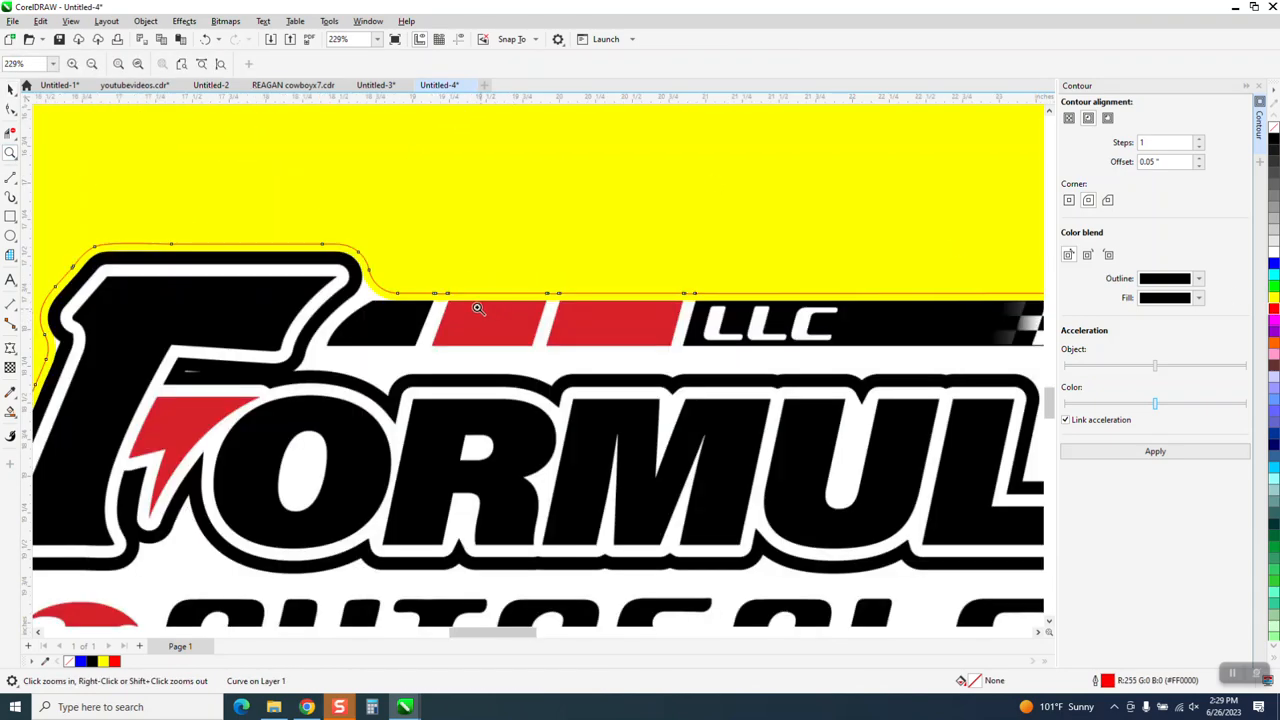
right_click(470, 306)
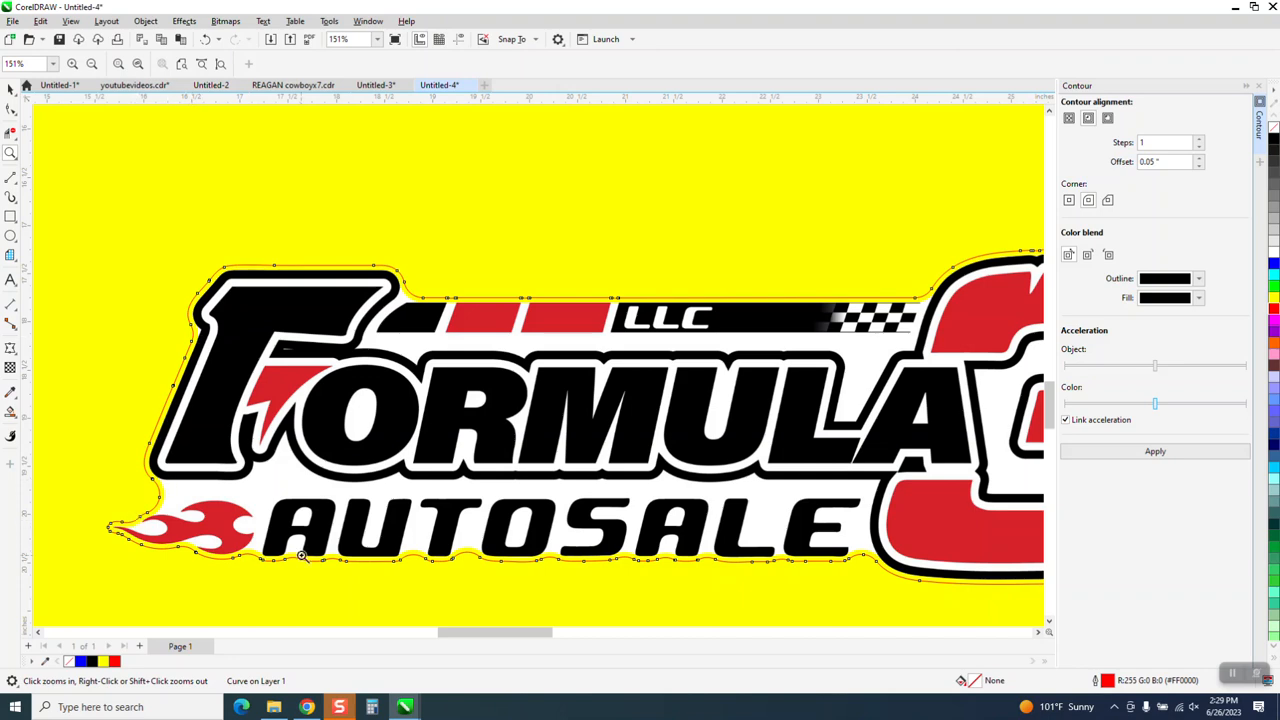
- Move the larger red contour outline 15 inches right, off the cropped logo
right_click(600, 550)
right_click(510, 445)
right_click(510, 445)
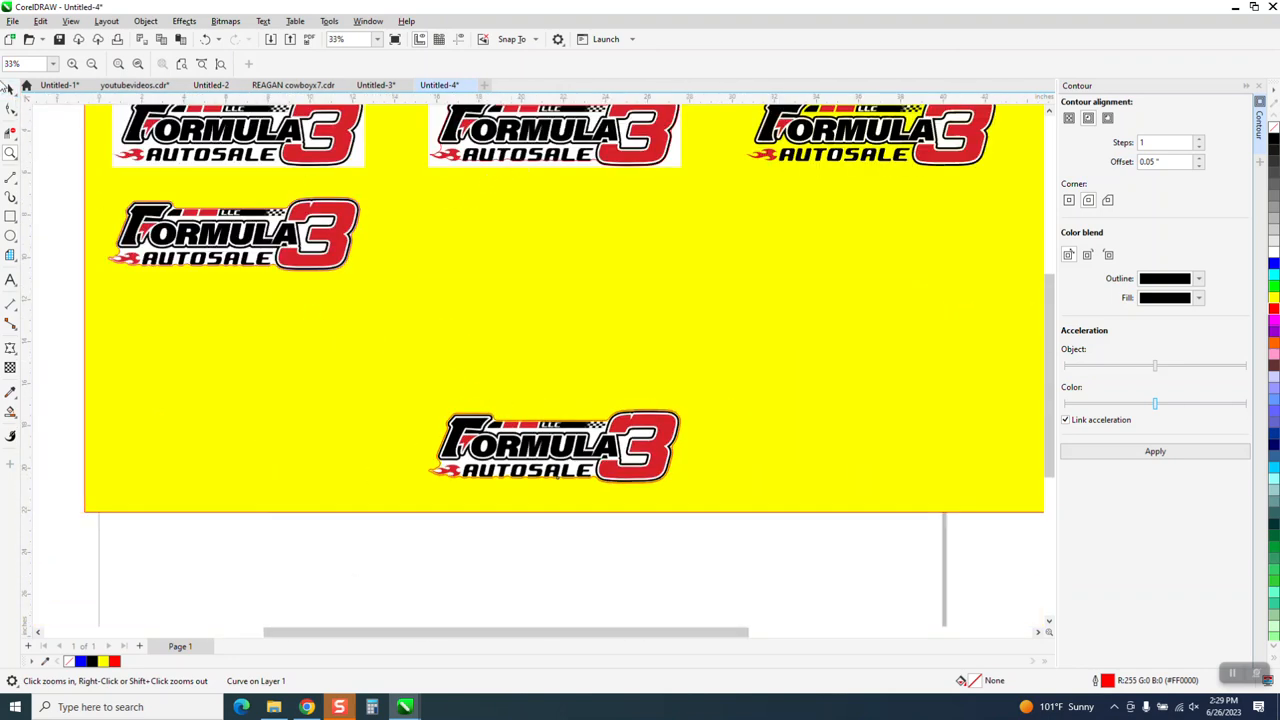
key(space)
click(534, 159)
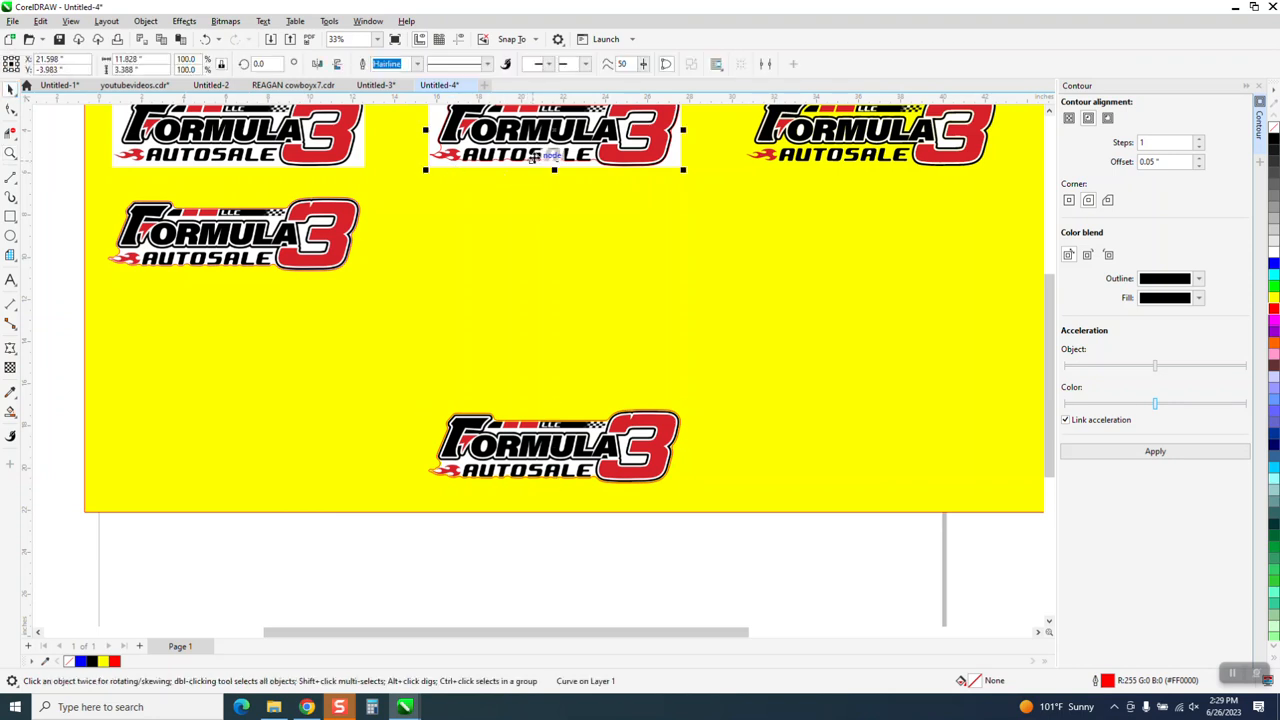
key(Tab)
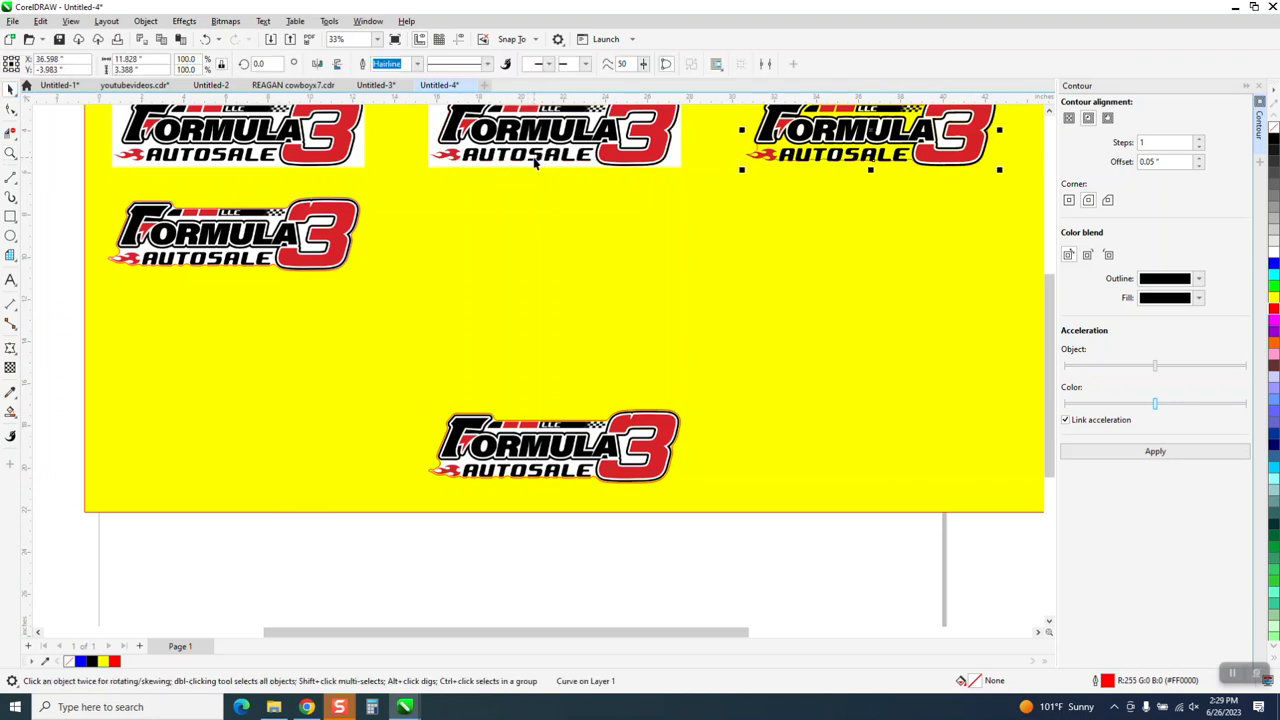
click(662, 411)
key(Right)
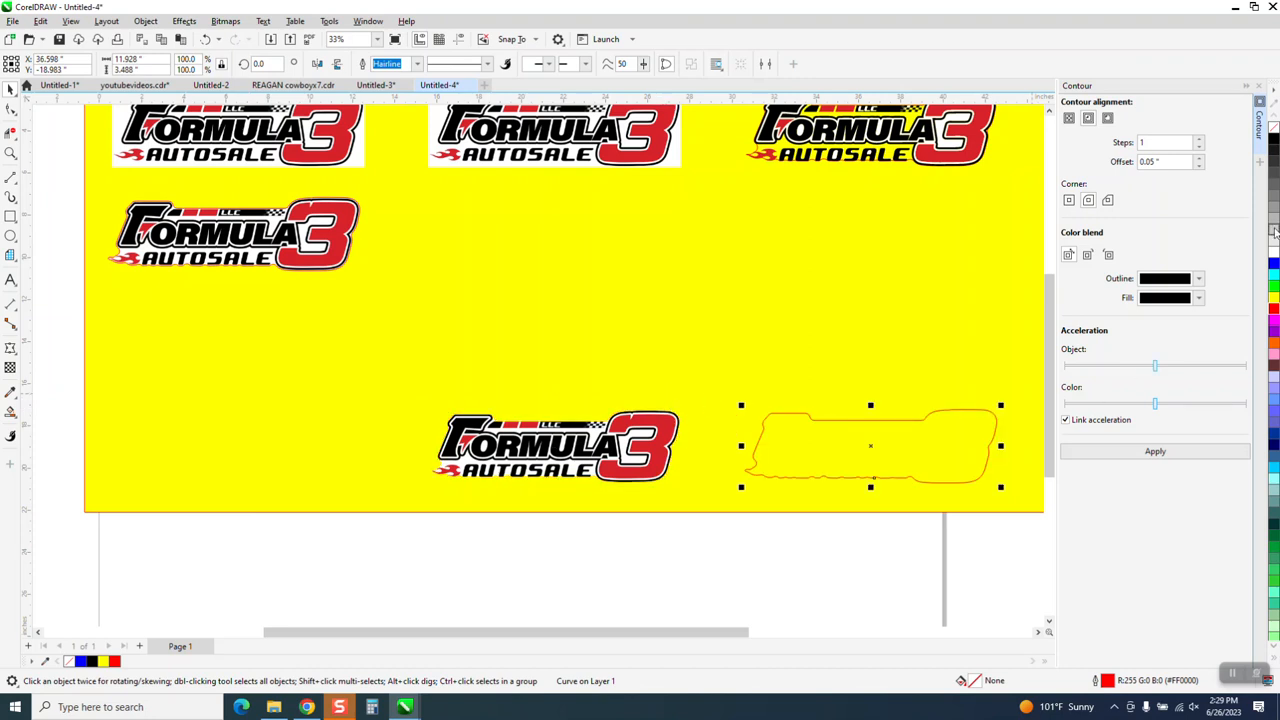
- Fill the red contour curve blue without an outline and move it 15 inches up and 15 inches left over the white-backed bitmap
click(1274, 265)
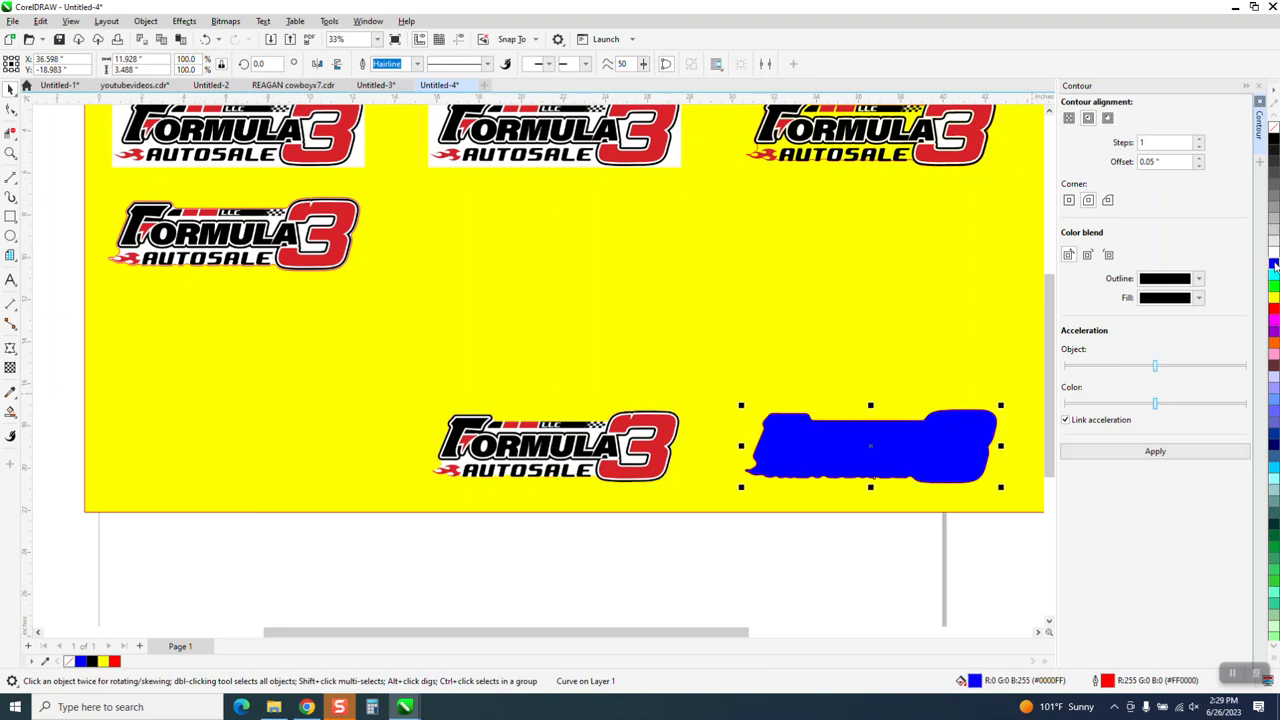
right_click(1274, 130)
key(Up)
key(Left)
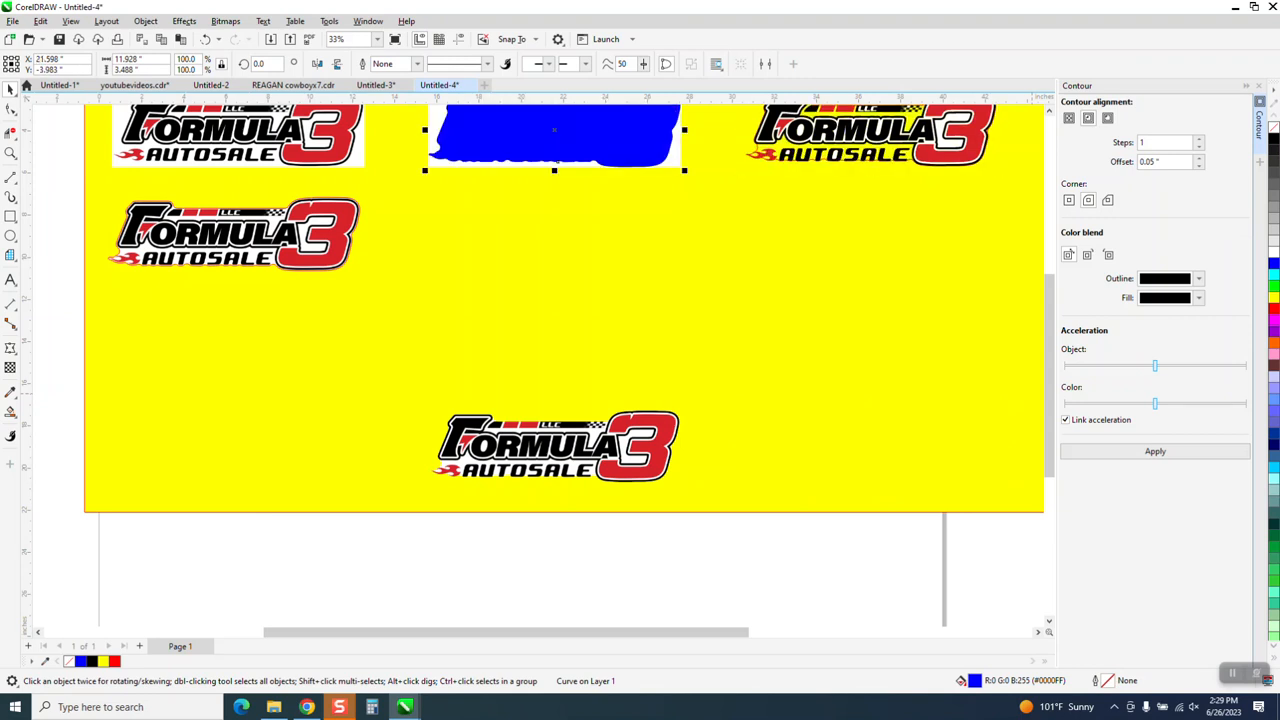
- Intersect the blue shape with the white-backed bitmap and move the resulting cropped logo 15 inches down and 15 inches right
scroll(669, 241, down, 1)
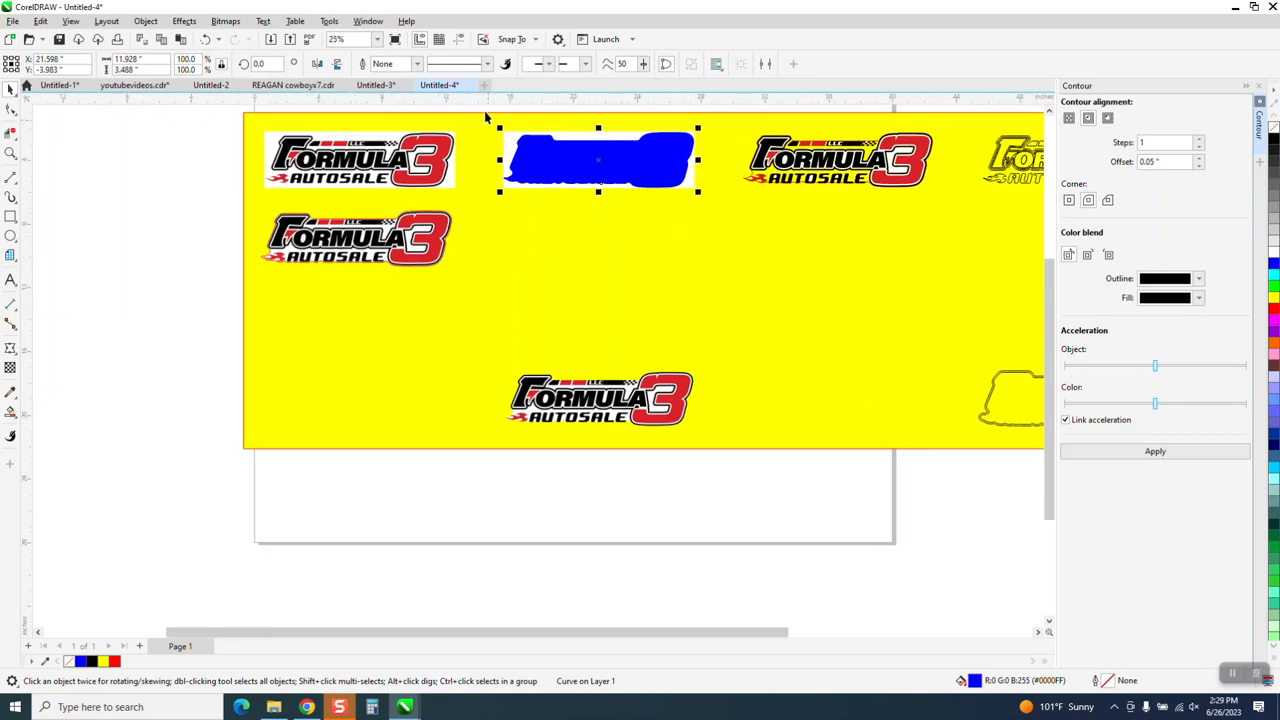
drag(490, 139, 717, 226)
click(430, 66)
key(Down)
key(Right)
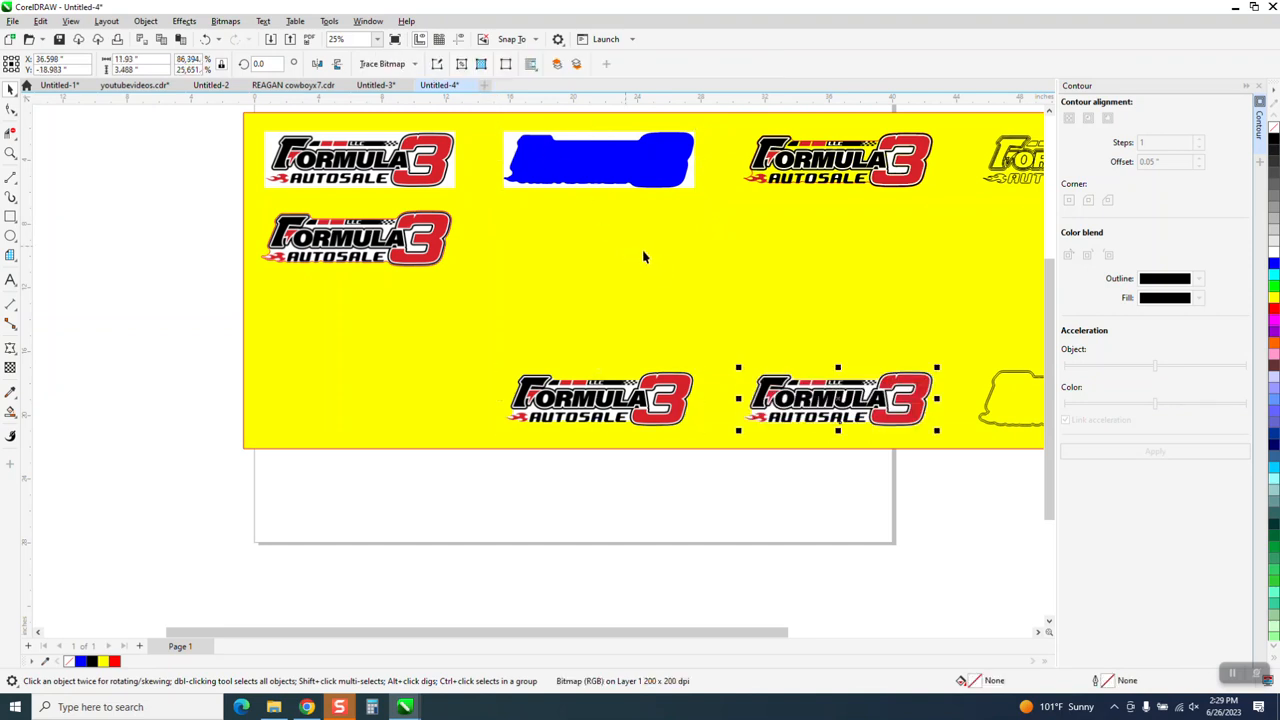
- Turn the blue shape into an unfilled red outline and move it 15 inches down and 15 inches right onto the new cropped logo
click(627, 177)
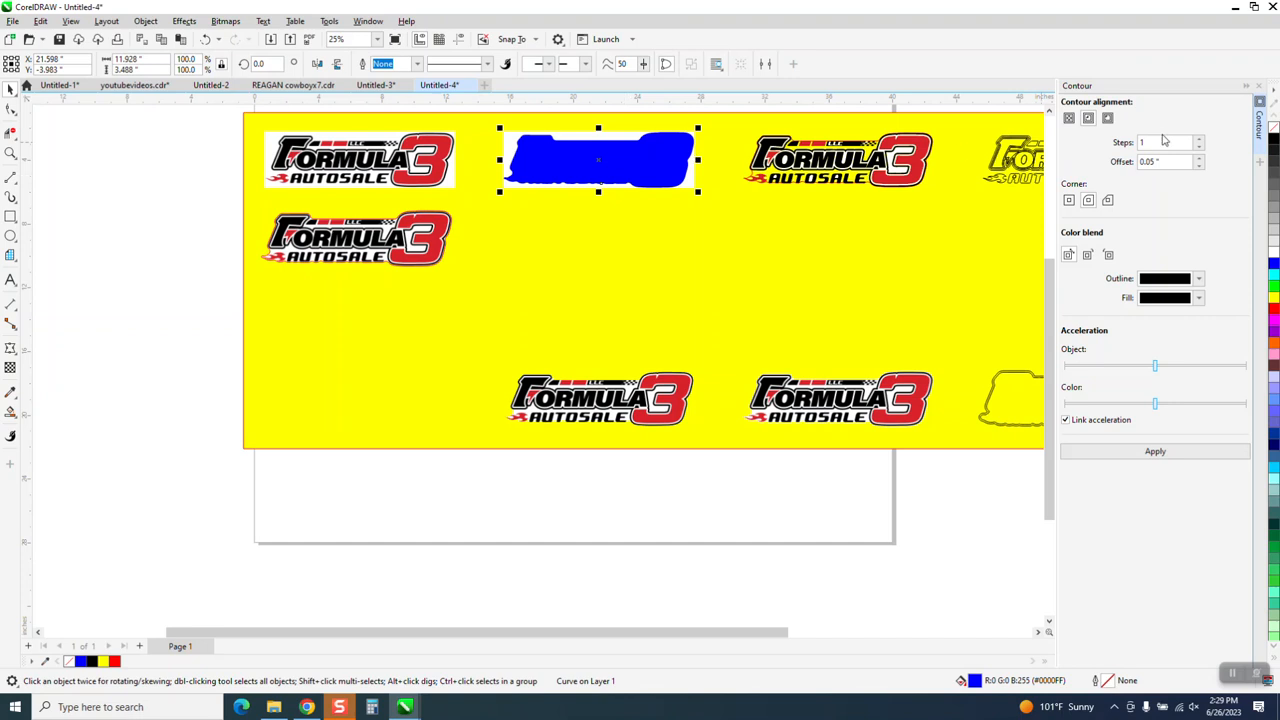
click(1273, 130)
right_click(1273, 313)
key(Tab)
key(Tab)
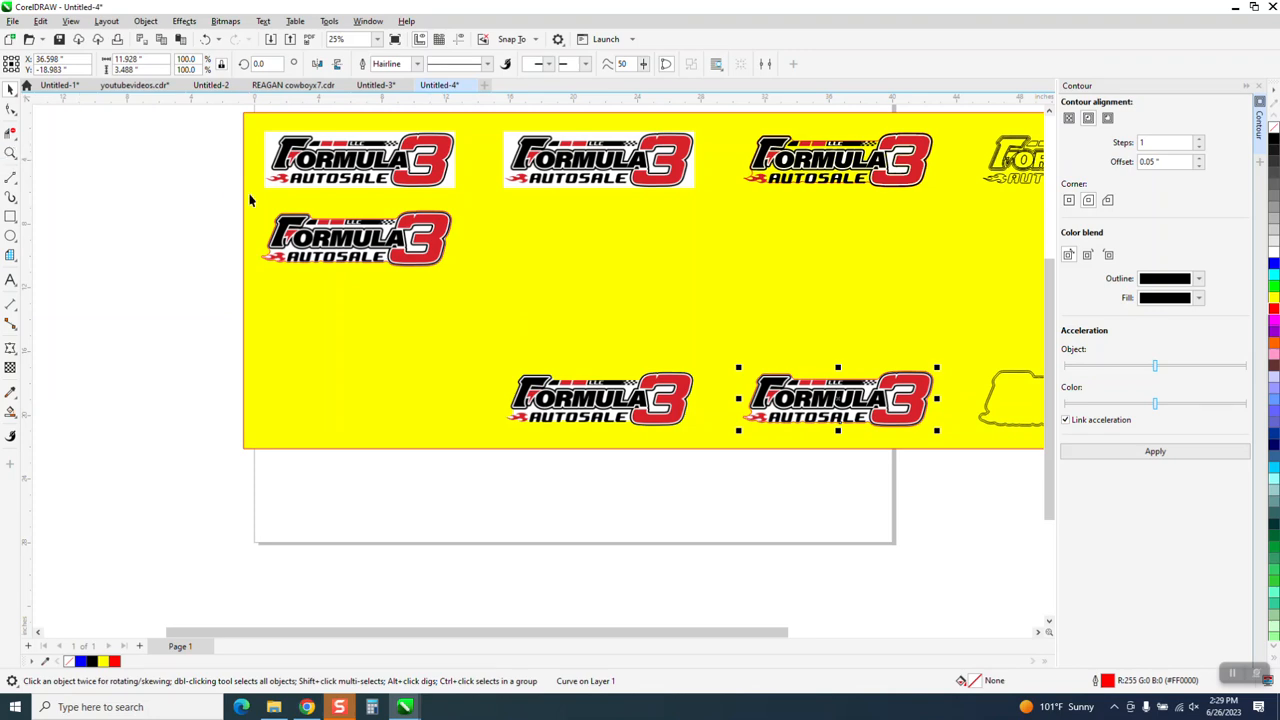
- Examine how the red outline follows the edge of the new cropped logo, from the flame and lettering to the 3
click(10, 153)
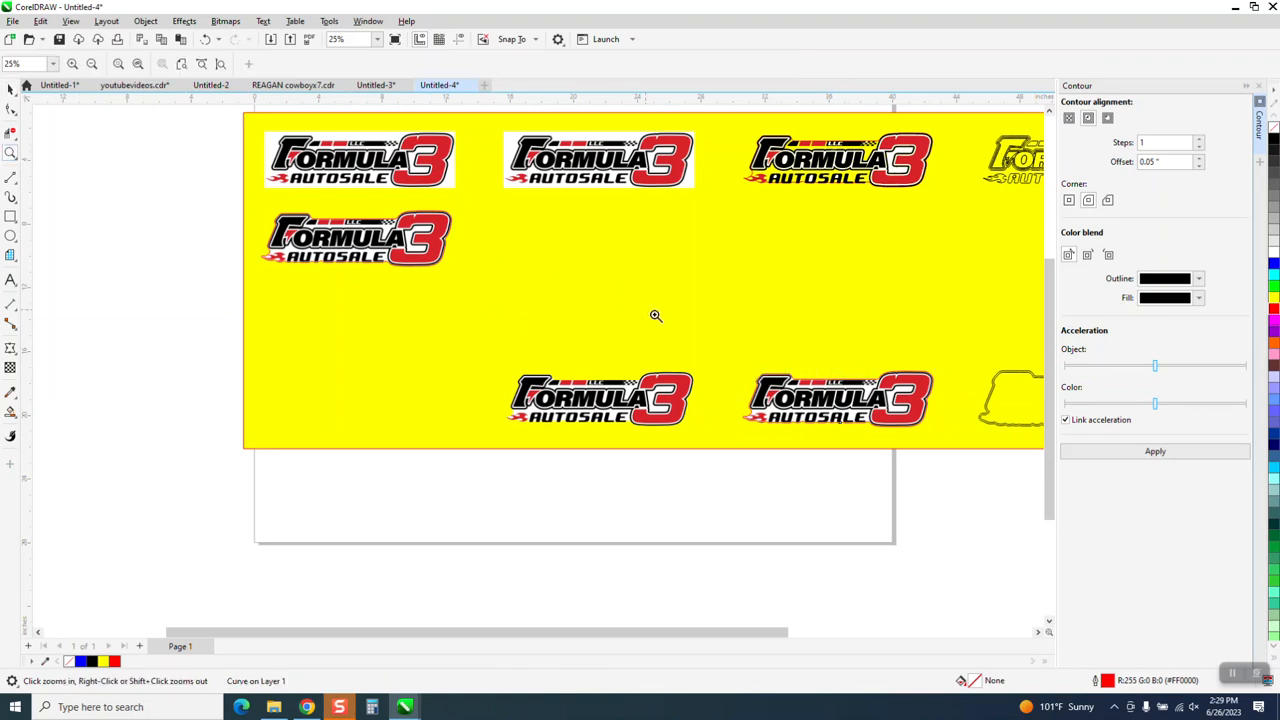
click(770, 369)
click(768, 372)
right_click(746, 363)
drag(271, 366, 534, 445)
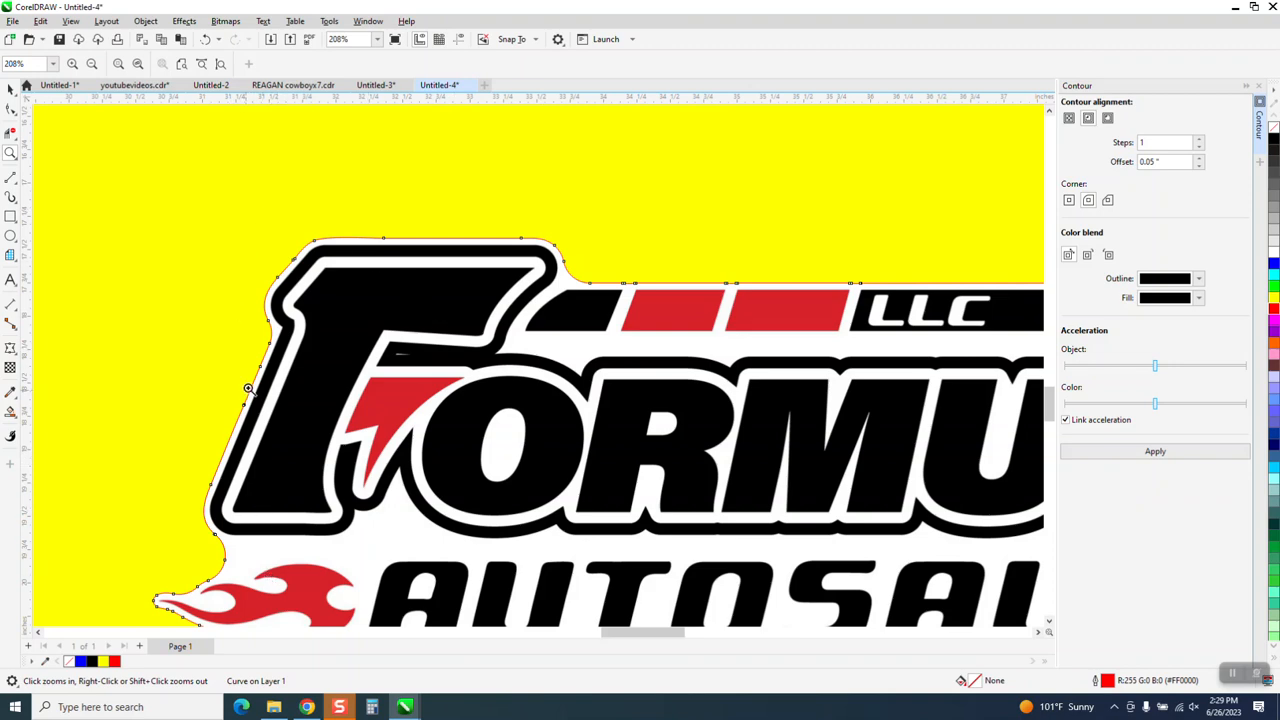
scroll(454, 214, down, 3)
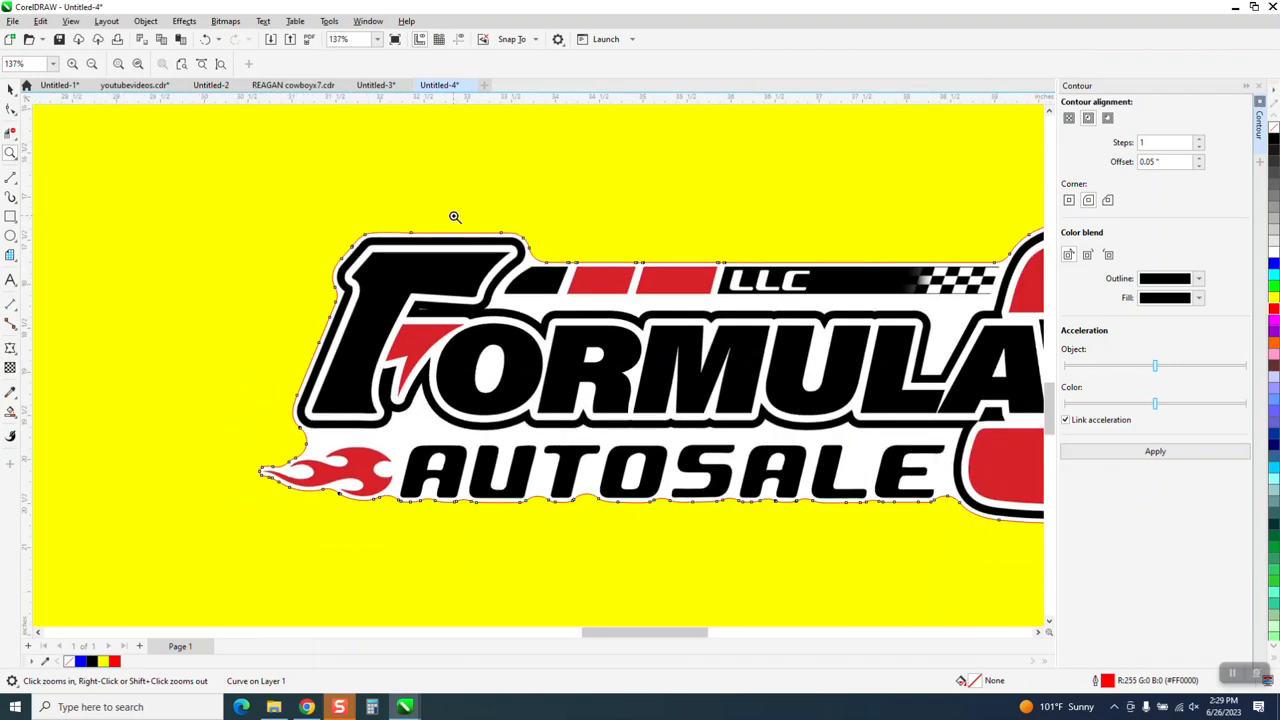
drag(766, 191, 966, 298)
scroll(574, 214, down, 3)
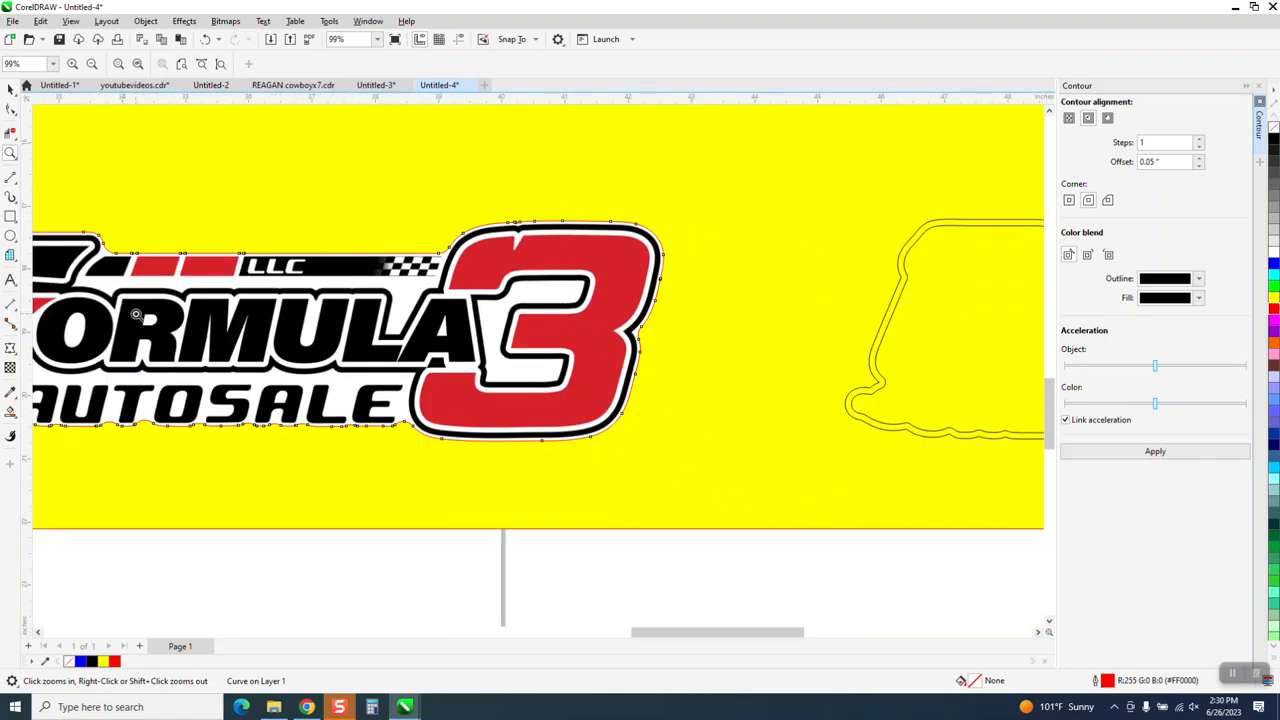
scroll(361, 247, down, 1)
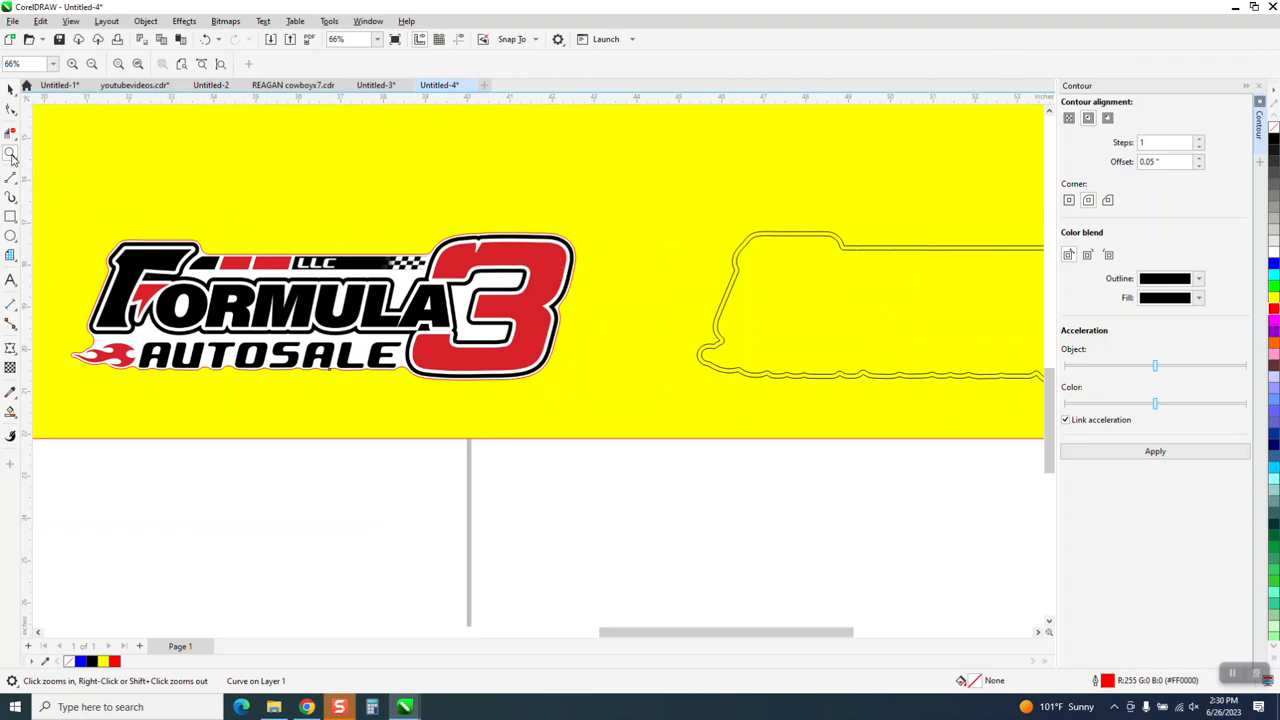
drag(70, 240, 607, 427)
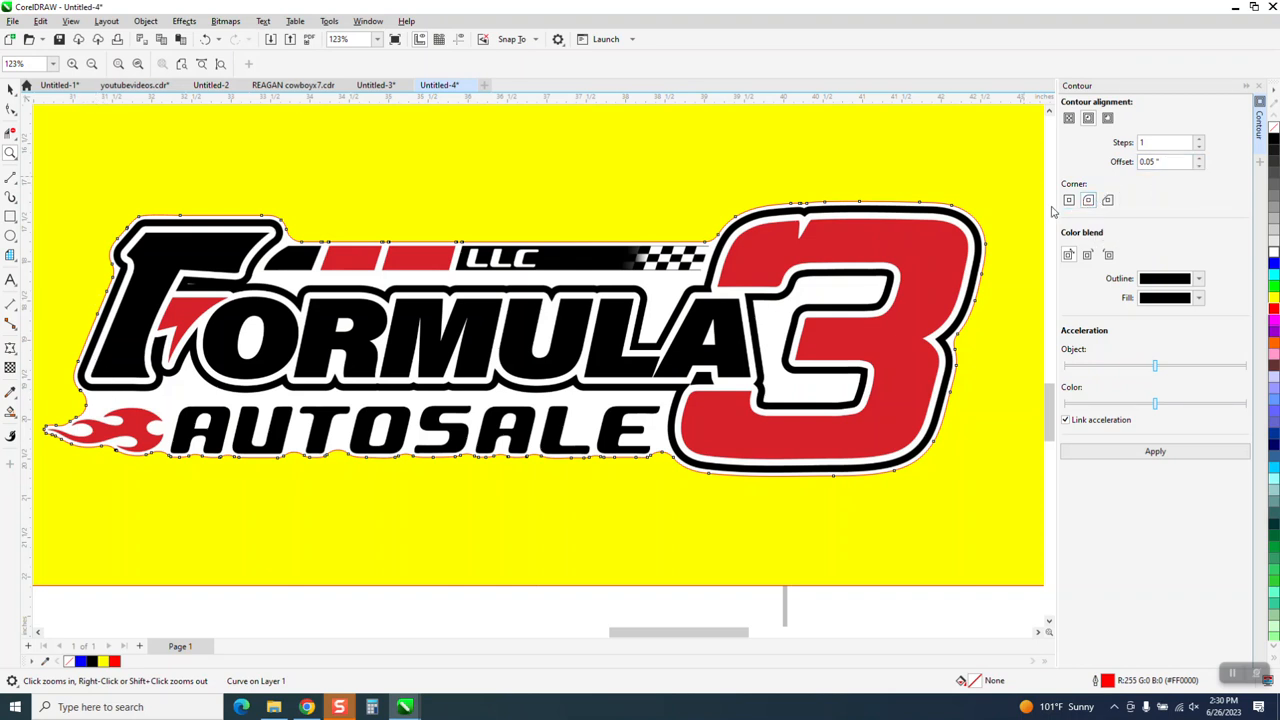
- Move one of the two nested black contour curves up and to the left, clear of the other curve and the cropped logo
key(F3)
click(12, 92)
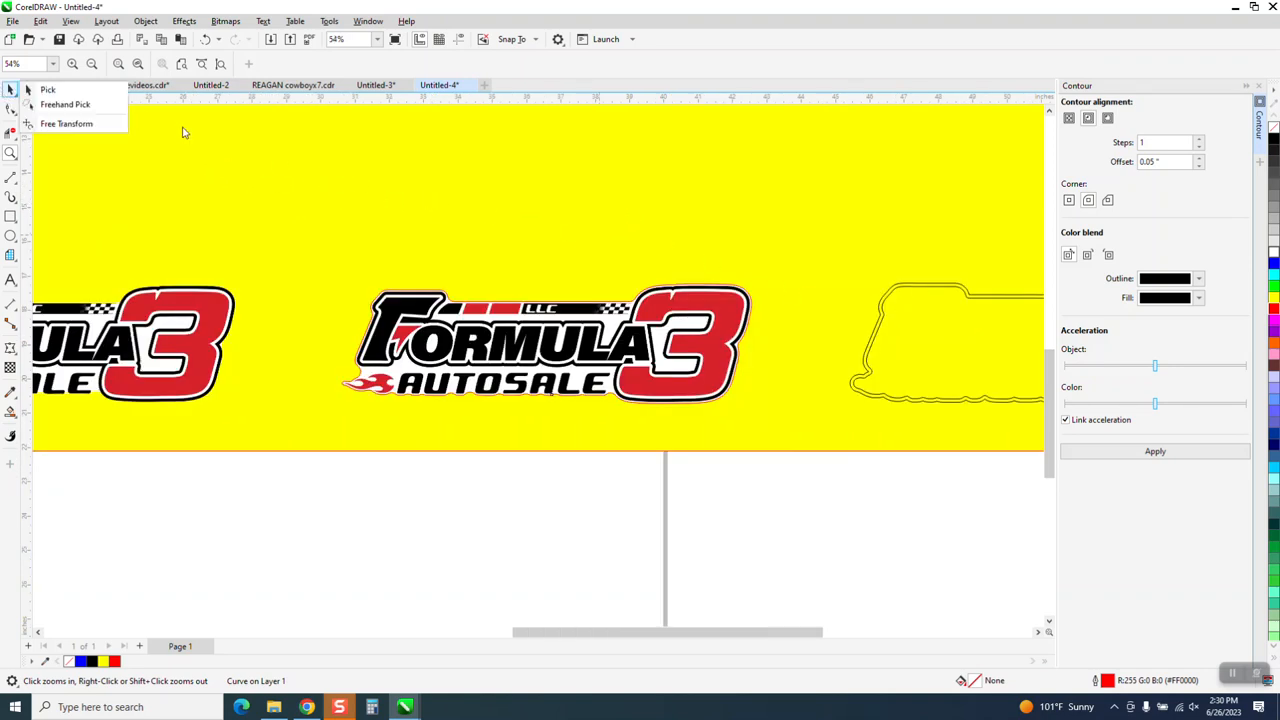
click(47, 90)
drag(946, 365, 604, 211)
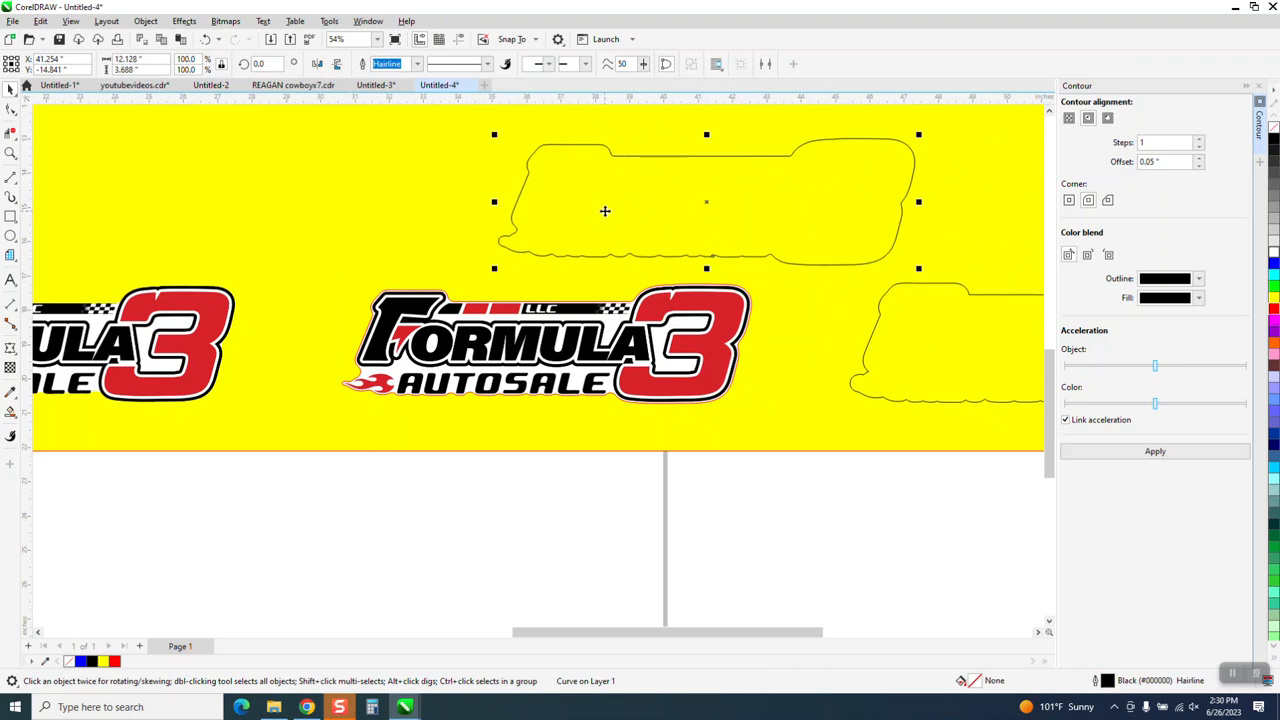
- Try a one-step outside contour with a 0.05 inch offset and mitered corners on the moved curve, and undo it
click(1109, 120)
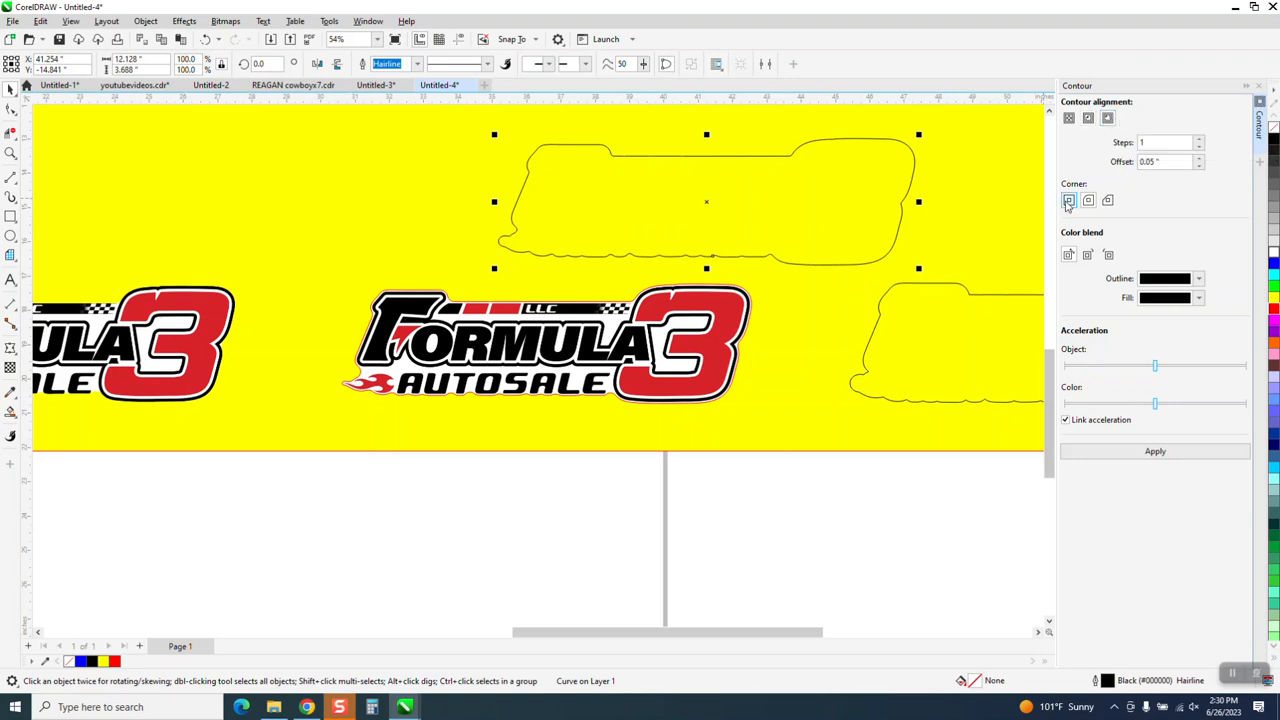
click(1152, 453)
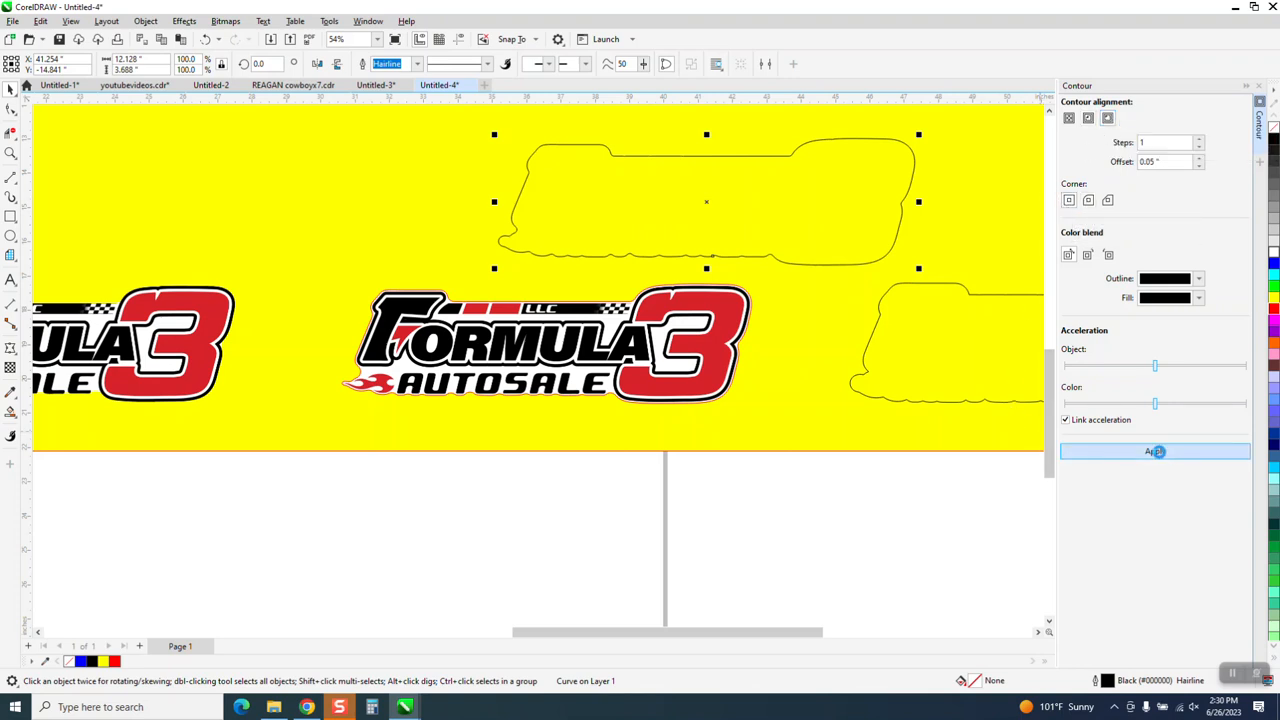
click(205, 39)
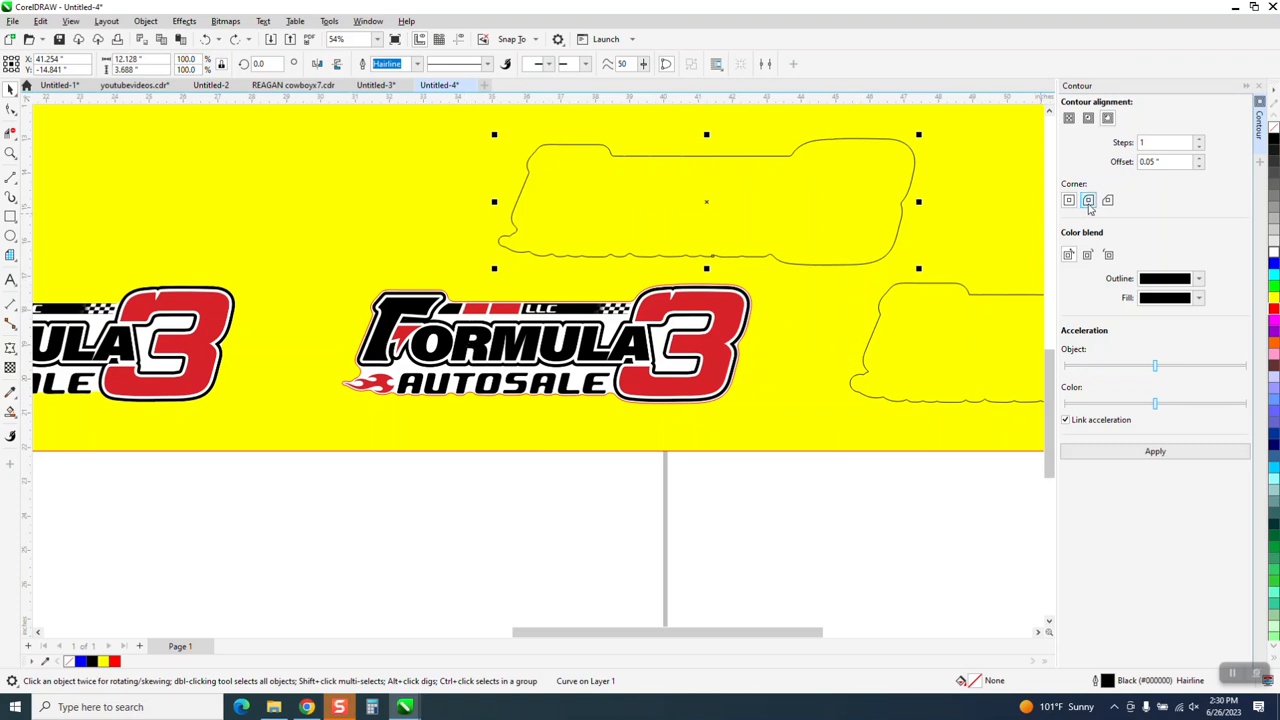
- Examine the finished cropped logo with its red contour cut line
scroll(491, 425, down, 2)
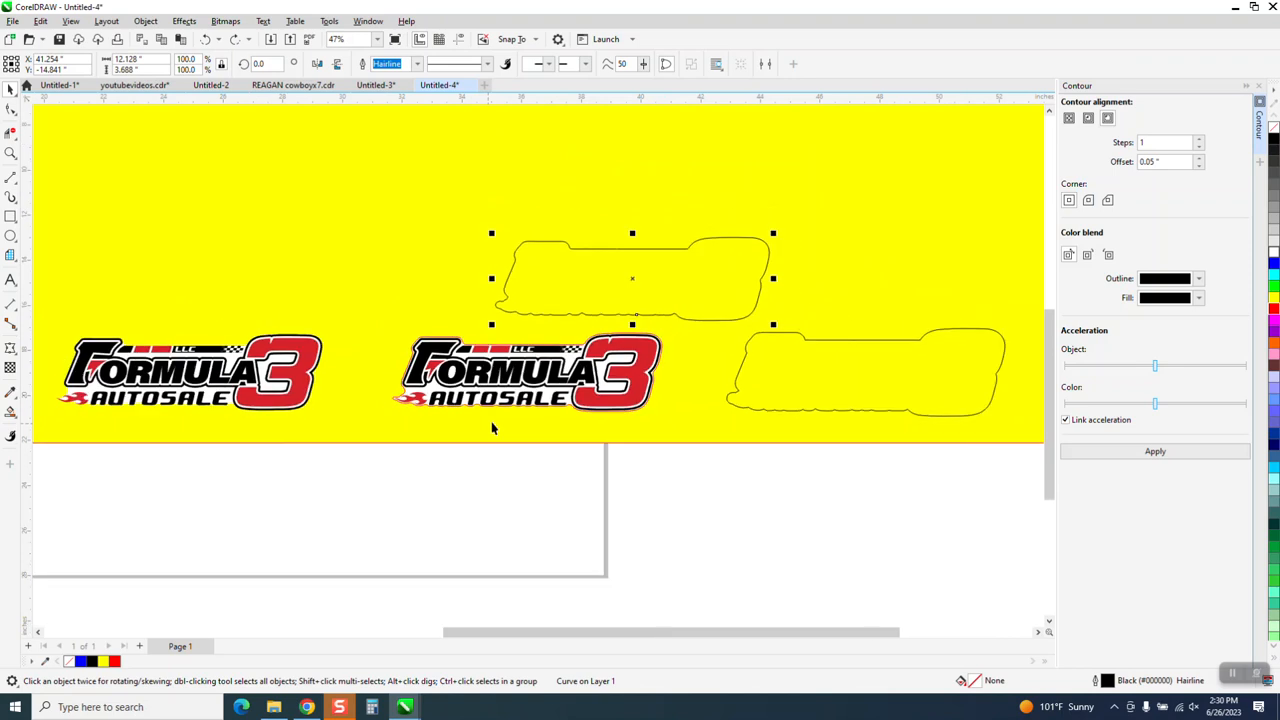
click(10, 153)
drag(352, 313, 779, 463)
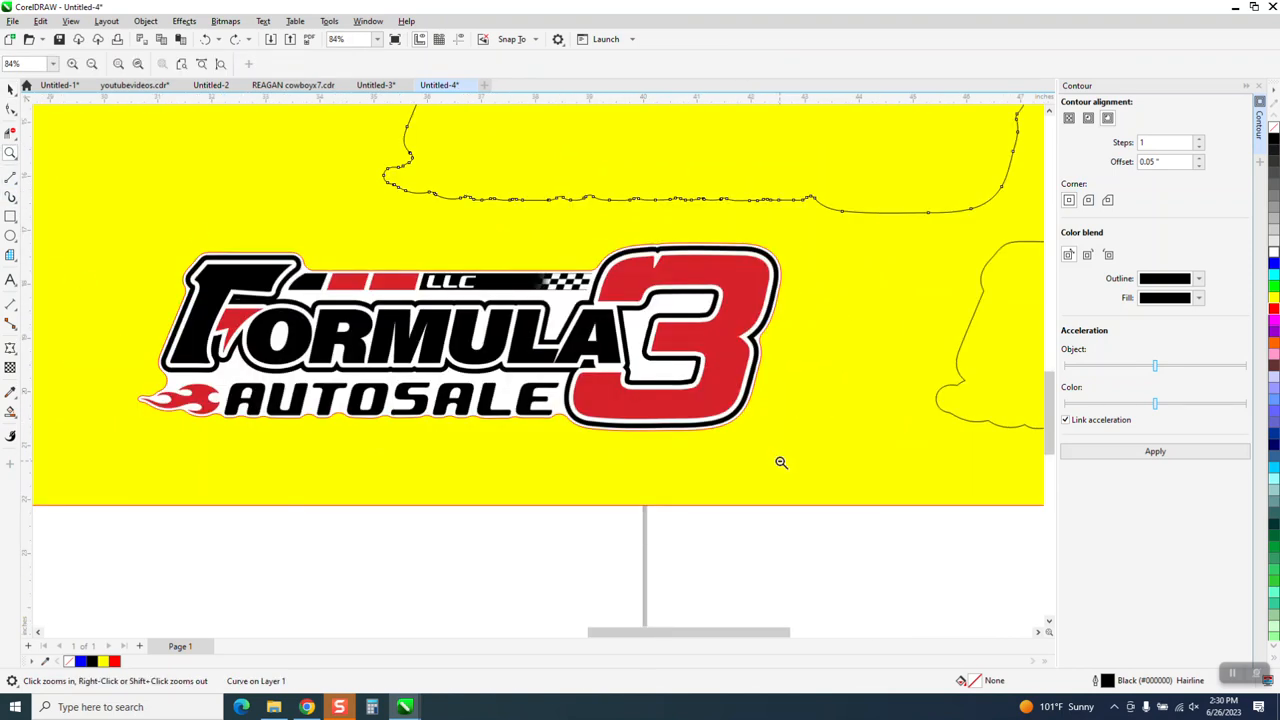